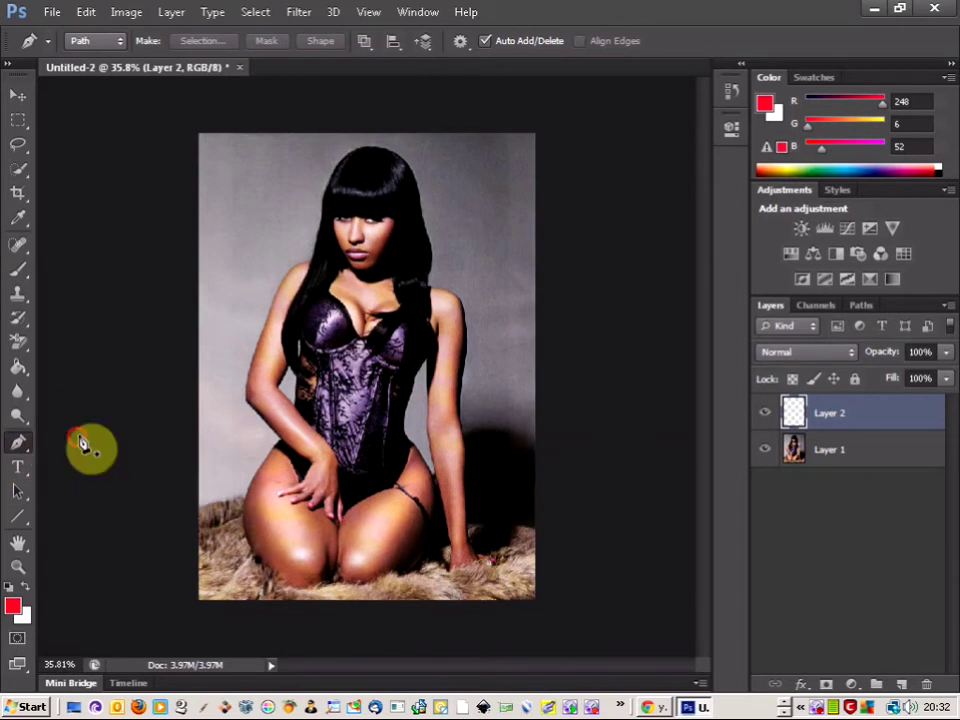
- Draw an open zigzag path of wide smooth curves with the Pen tool, winding across the woman from above her head to her thighs
left_click(259, 153)
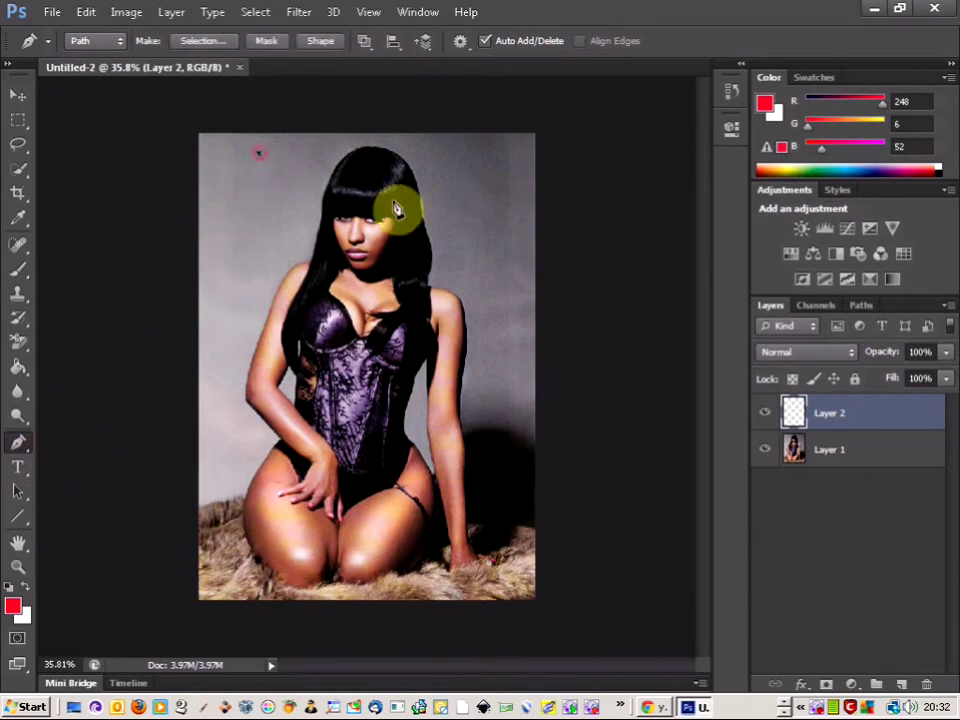
left_click_drag(490, 201, 435, 232)
left_click_drag(264, 236, 285, 275)
left_click_drag(489, 290, 485, 340)
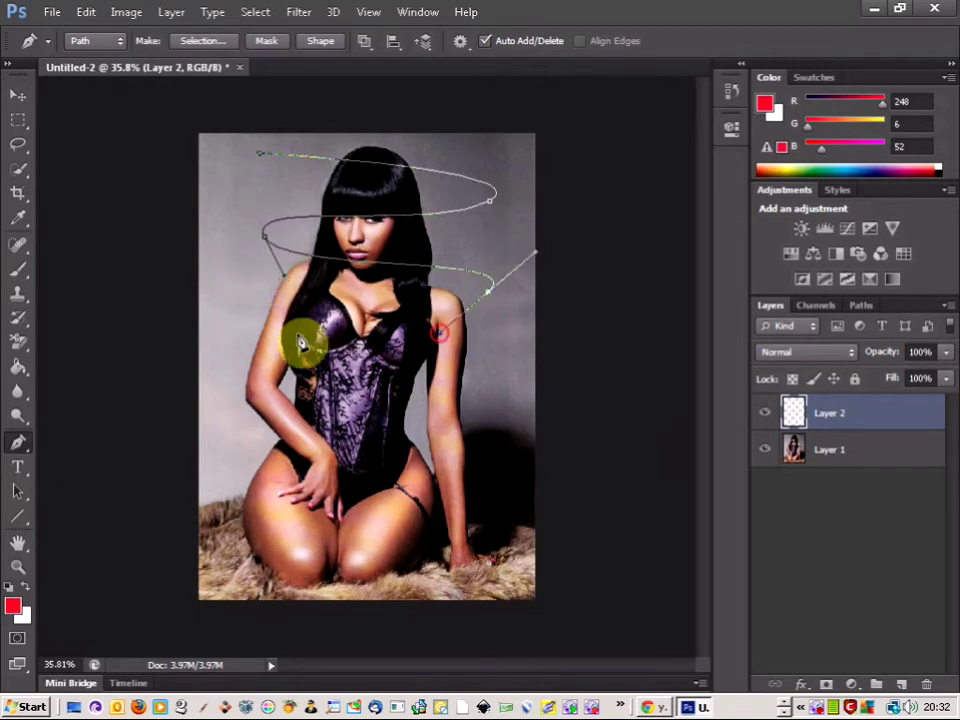
left_click_drag(220, 338, 247, 392)
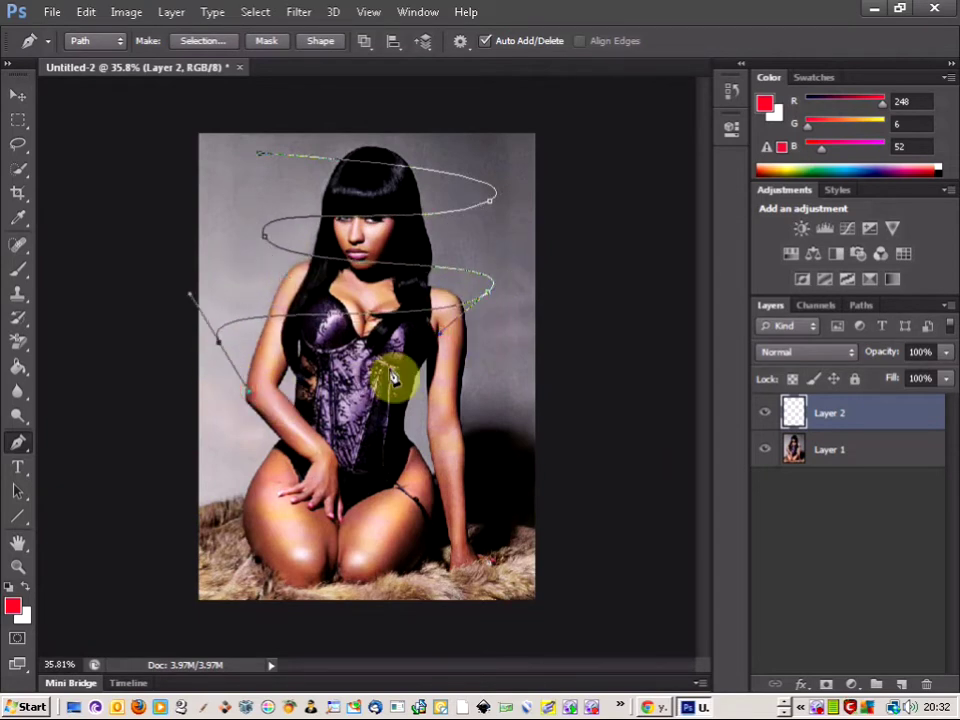
left_click_drag(483, 428, 435, 437)
left_click(224, 453)
left_click_drag(224, 453, 241, 477)
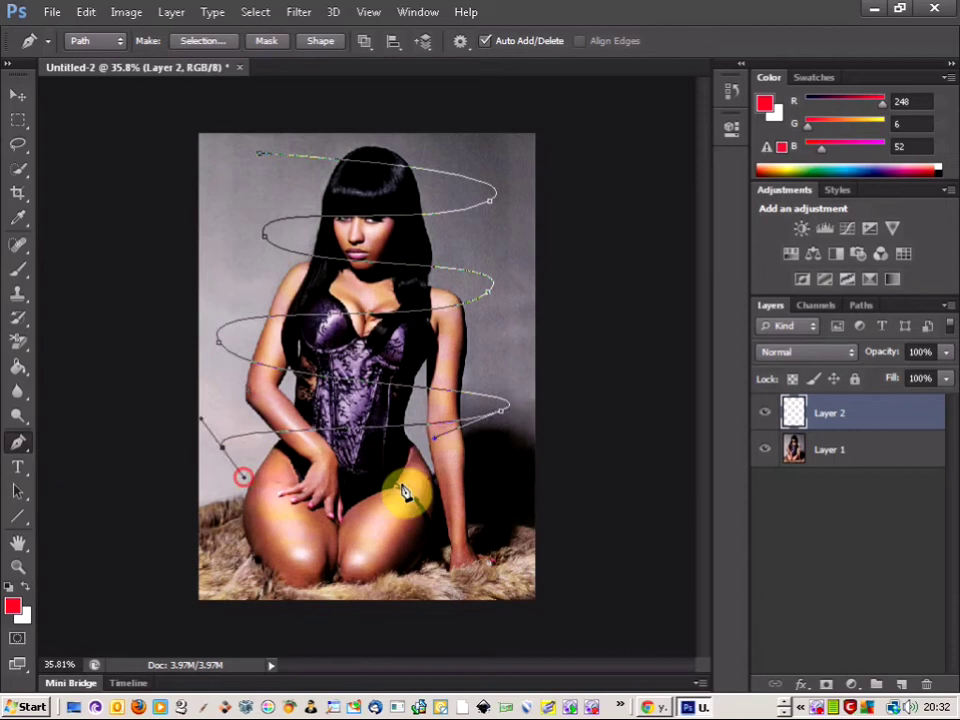
left_click(490, 488)
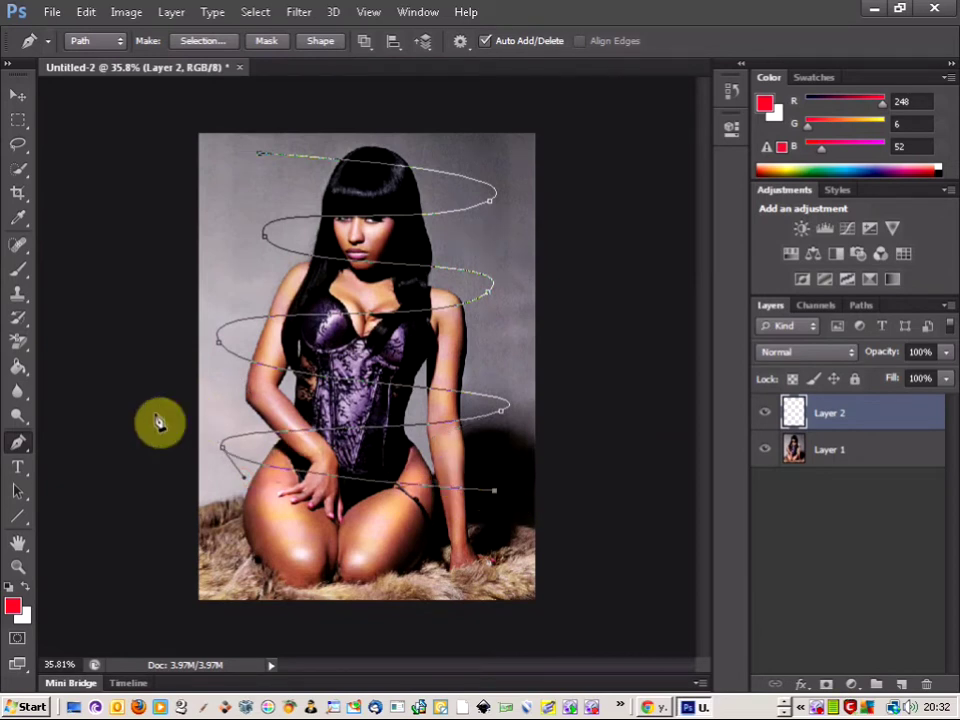
- Set the Brush to a hard round tip with a size of 32 px and 100% hardness
left_click(18, 276)
left_click(94, 46)
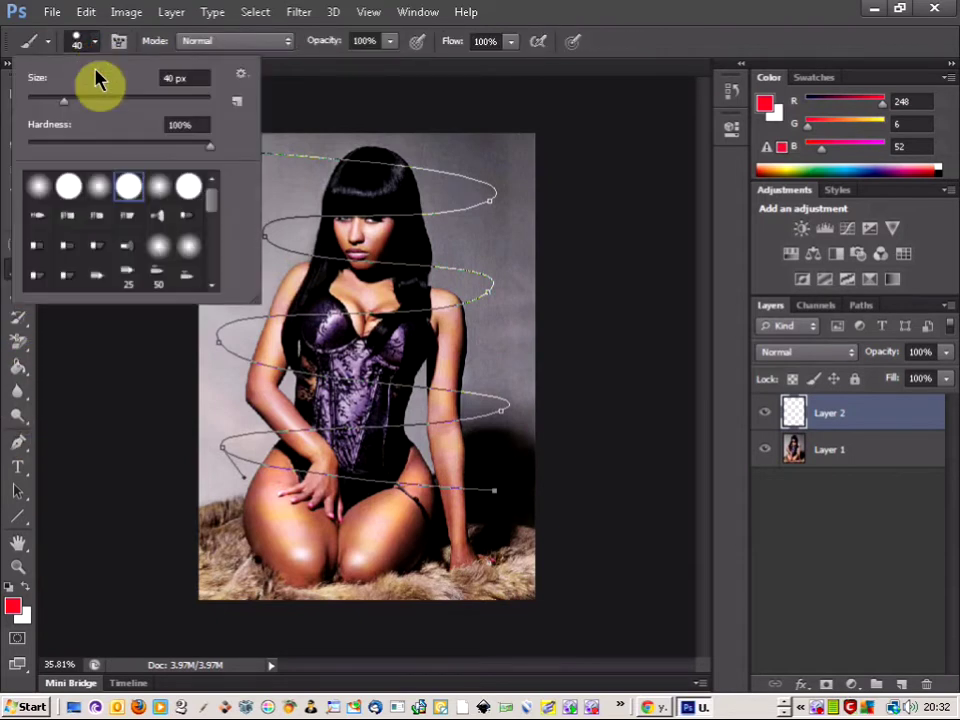
left_click(130, 190)
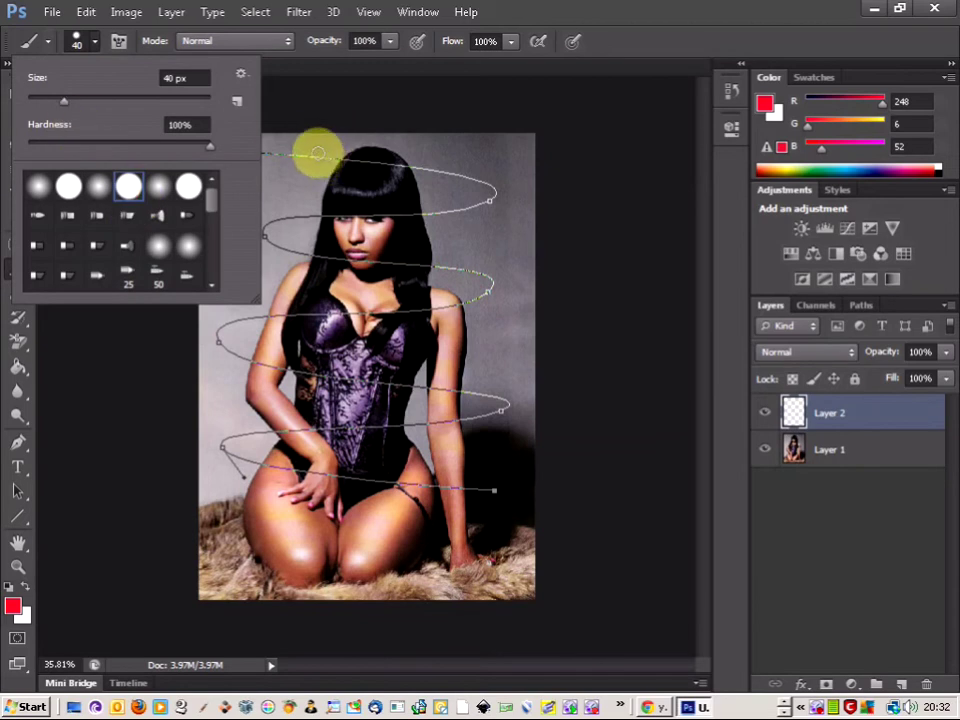
left_click_drag(63, 101, 57, 101)
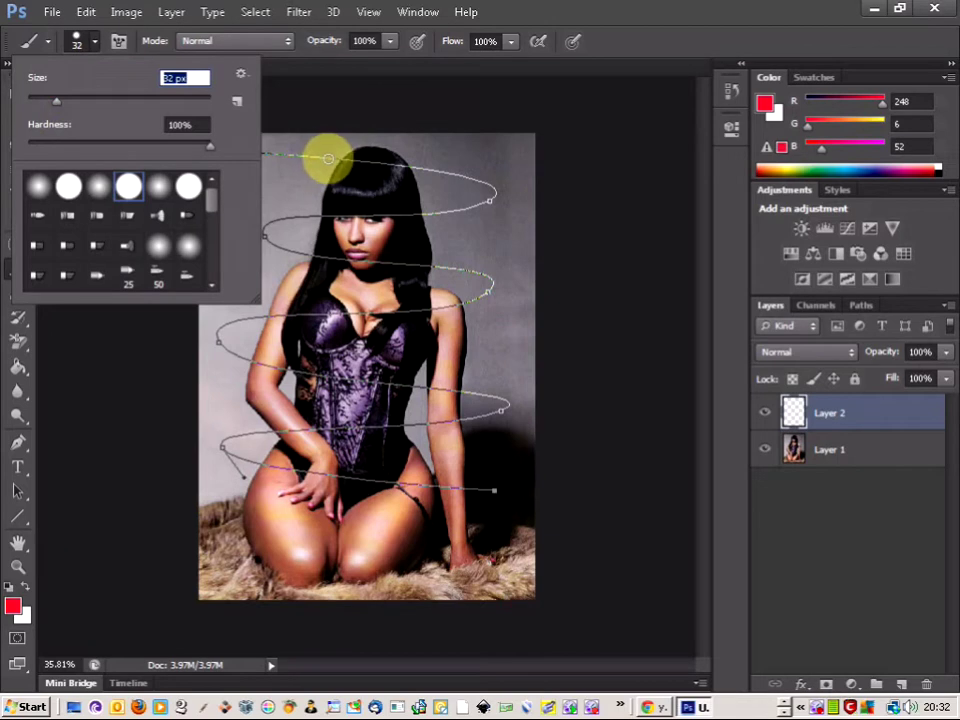
left_click(626, 43)
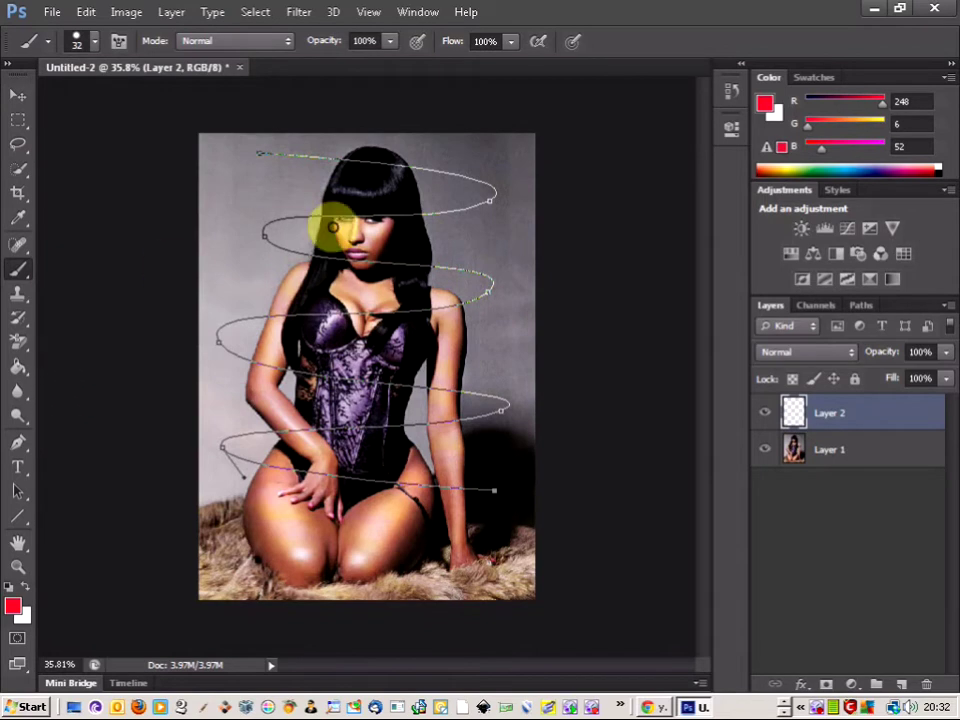
- Stroke the winding path on Layer 2 with the Brush without simulated pressure, and dismiss the path outline
left_click(20, 446)
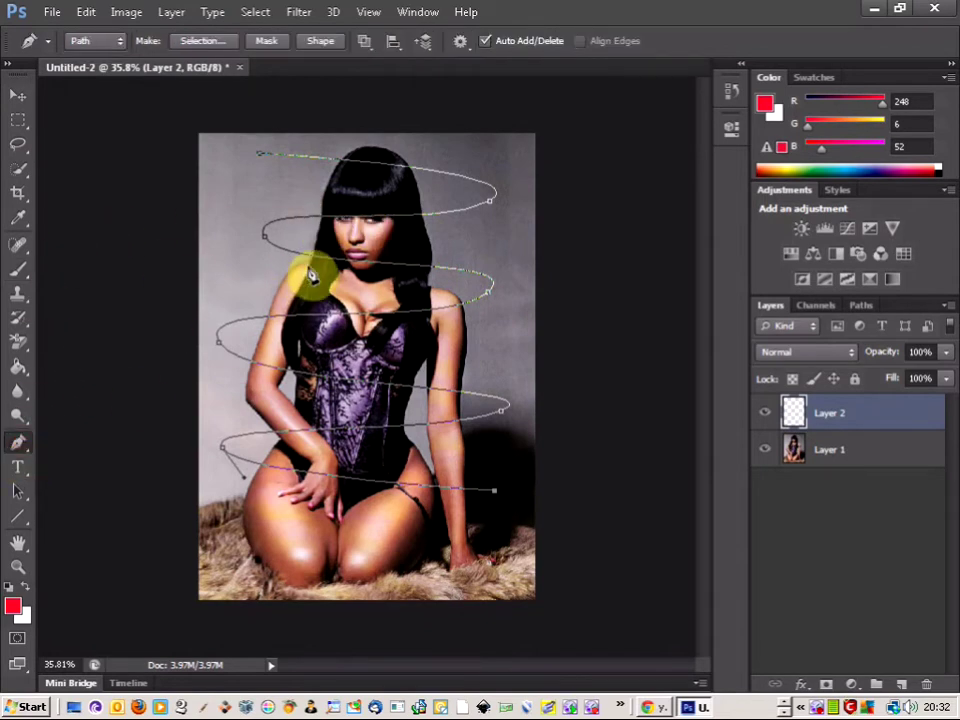
right_click(357, 261)
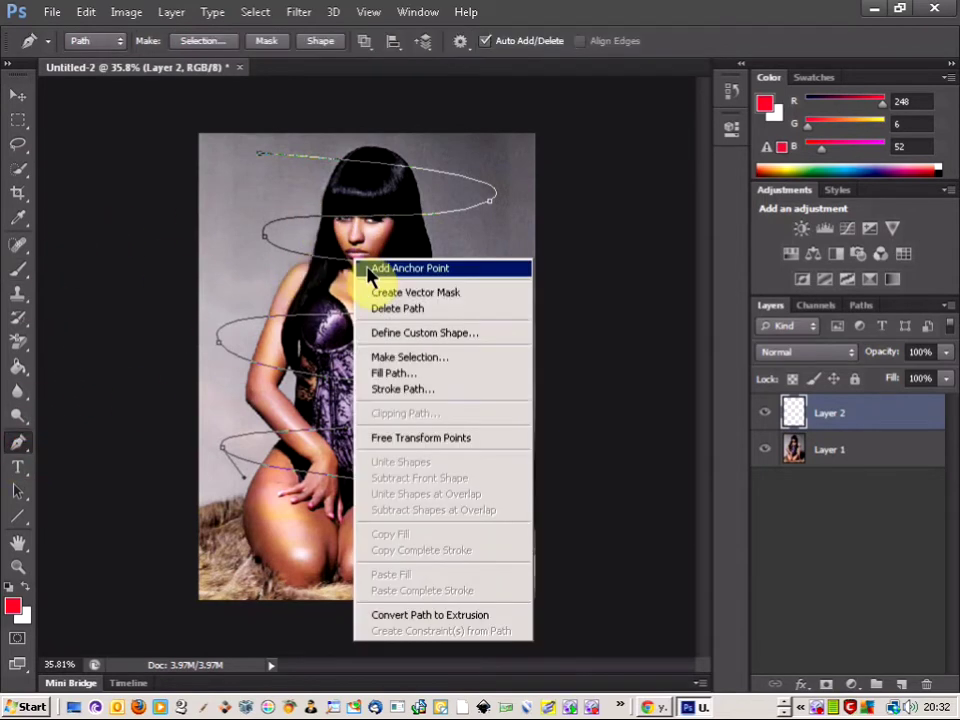
left_click(403, 389)
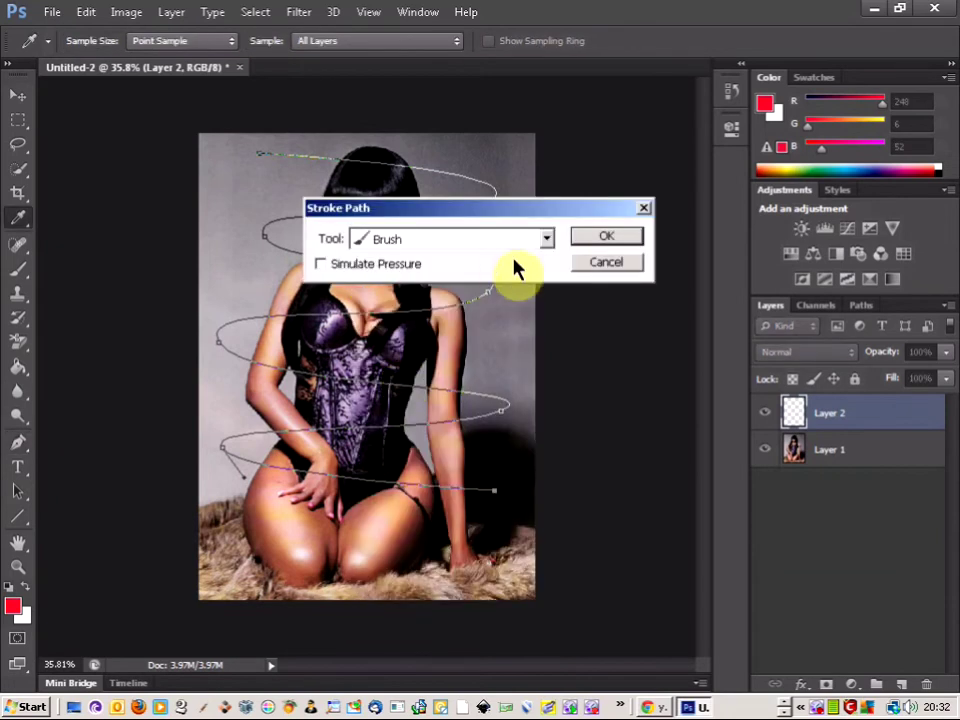
left_click(612, 240)
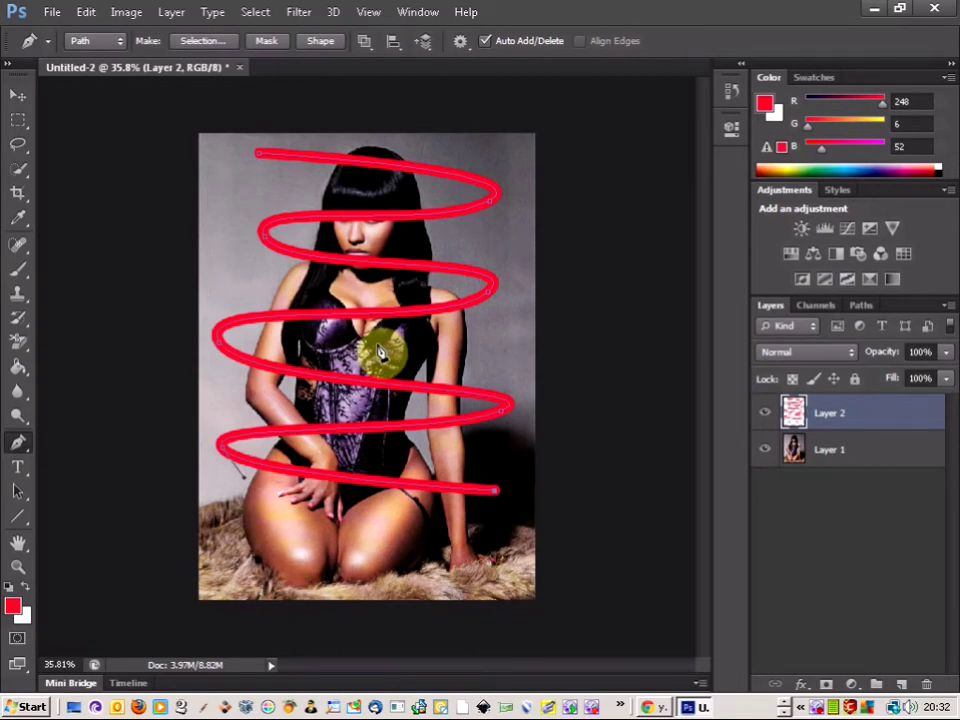
key("Return")
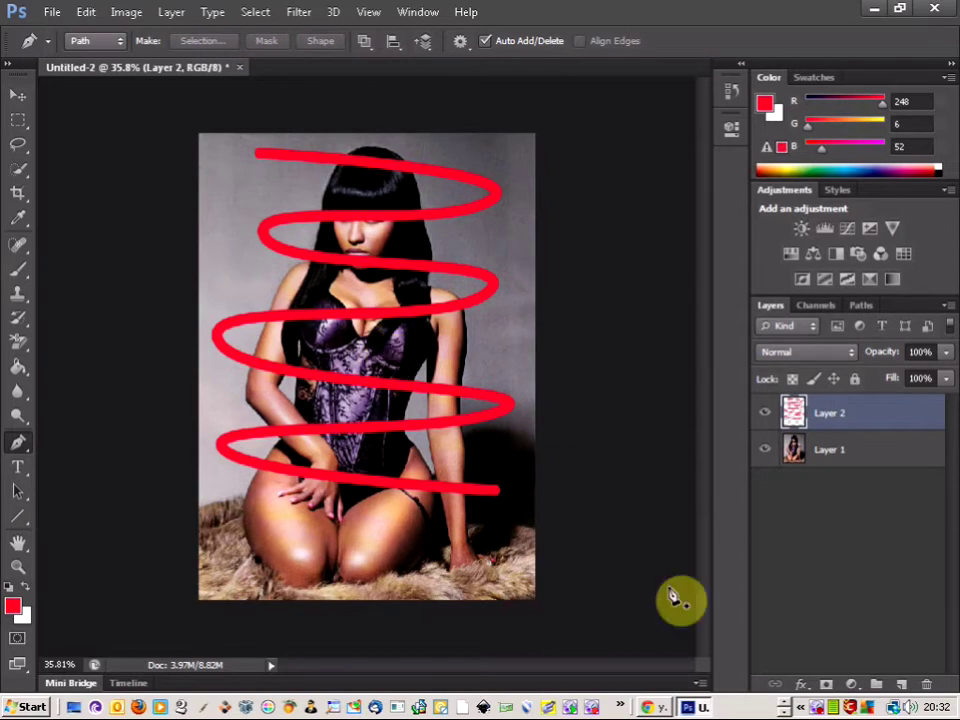
- Add a new layer above Layer 2 and set the Brush to a soft round tip of 94 px with 0% hardness
left_click(903, 688)
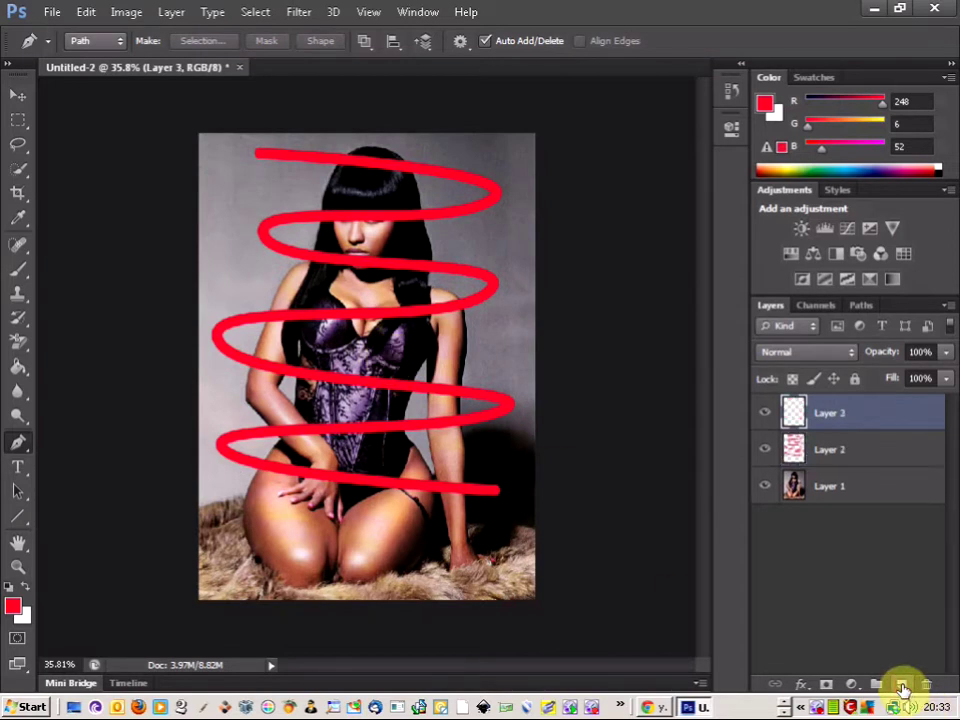
left_click(18, 270)
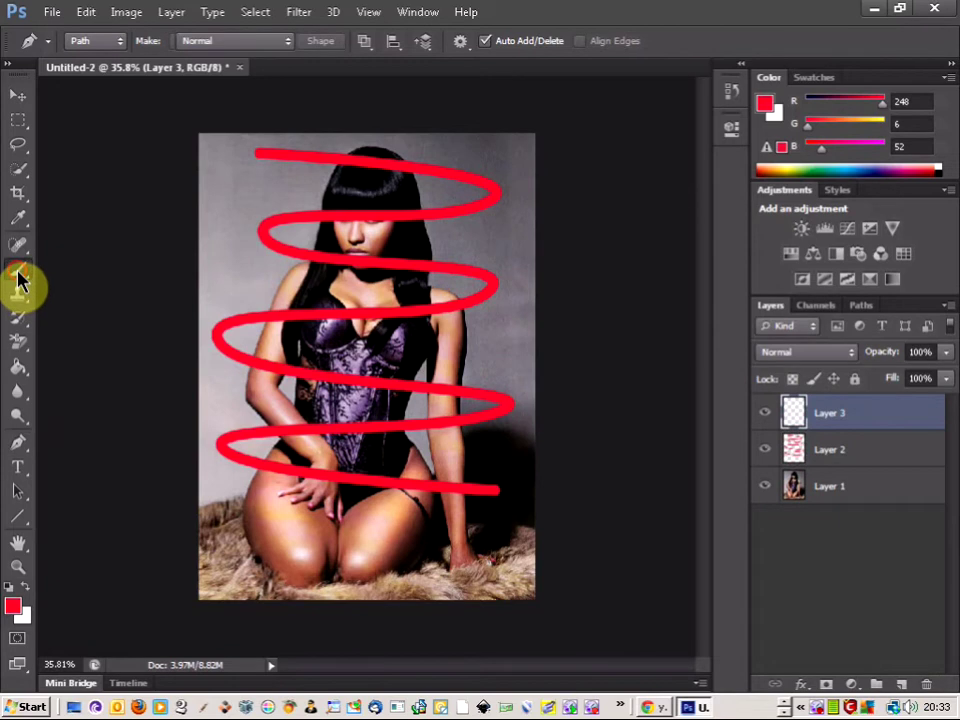
left_click(12, 609)
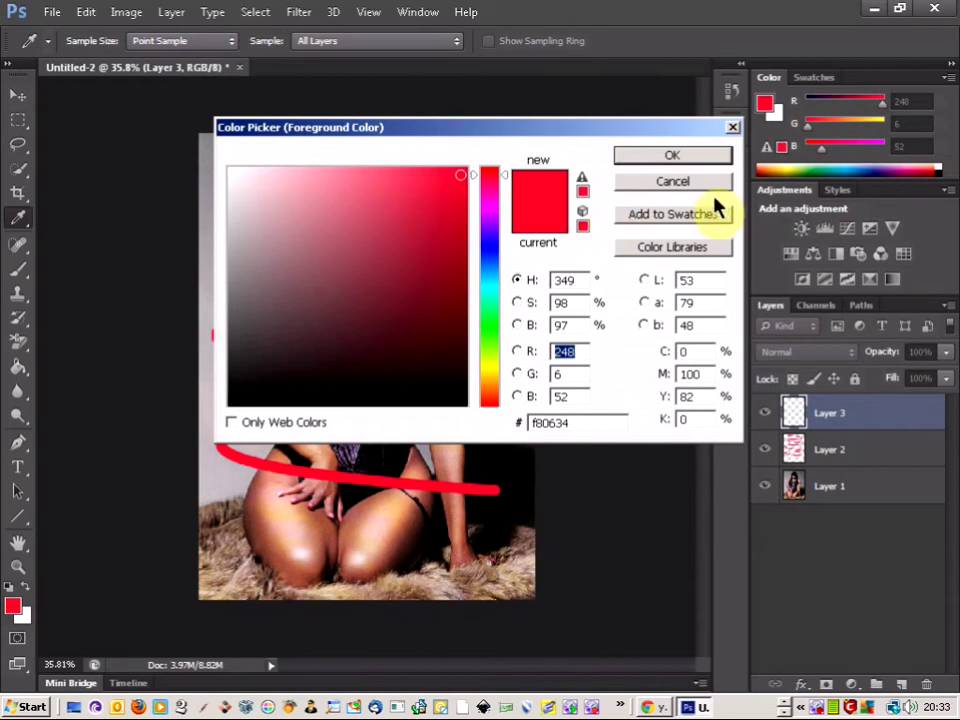
left_click(672, 155)
left_click(90, 43)
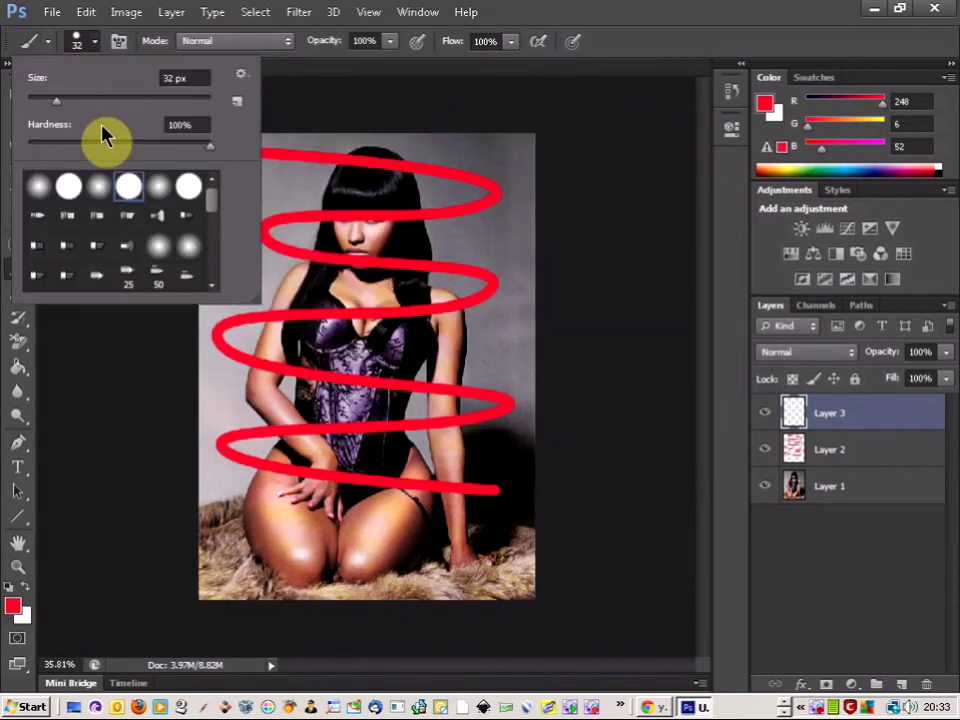
left_click(99, 192)
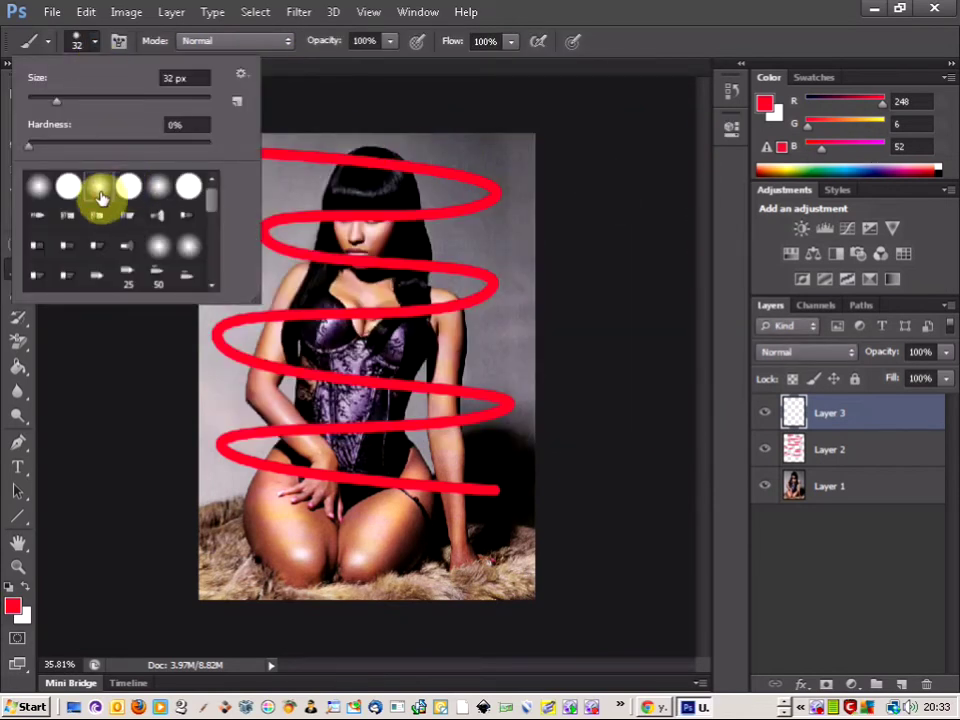
left_click(88, 101)
left_click(101, 101)
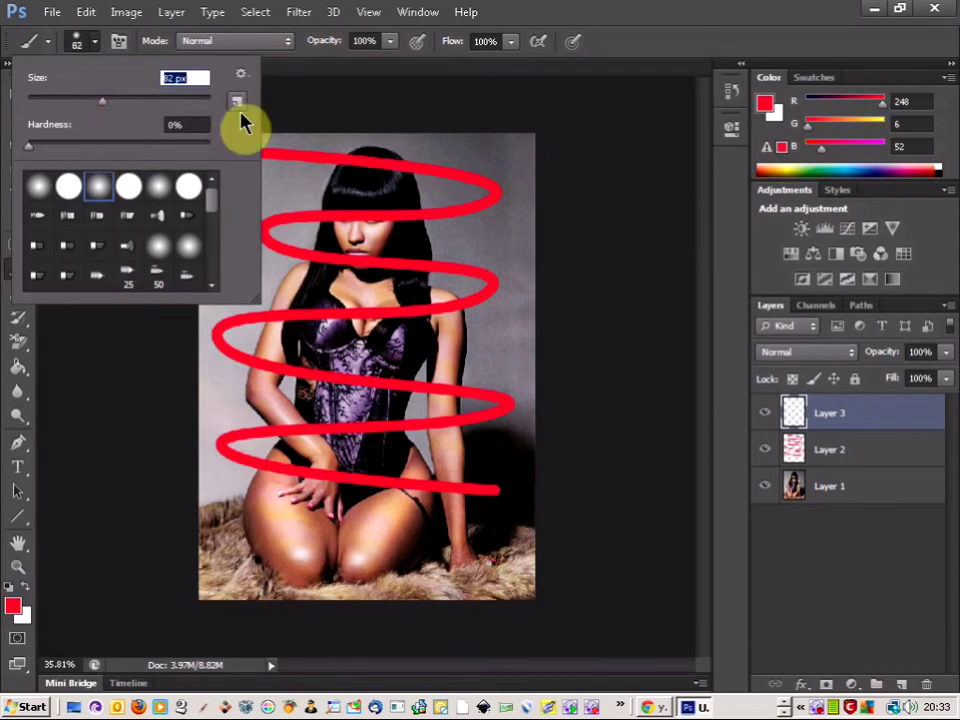
left_click(113, 101)
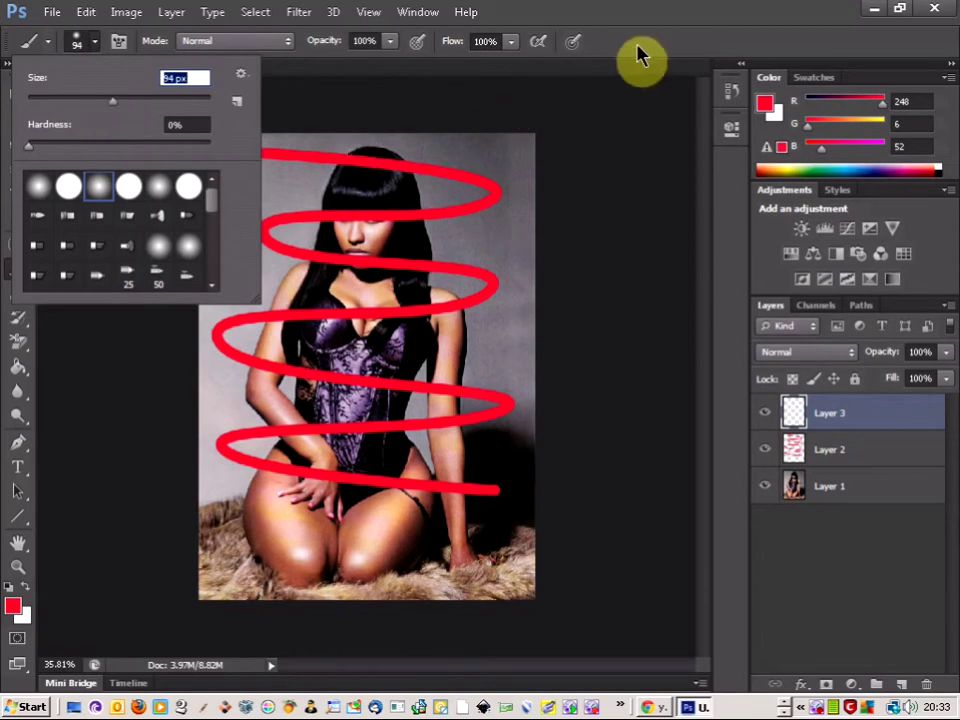
left_click(499, 62)
- Set the foreground colour to pink (RGB 250, 4, 166) and paint over the topmost curve of the red line on Layer 3
left_click(12, 606)
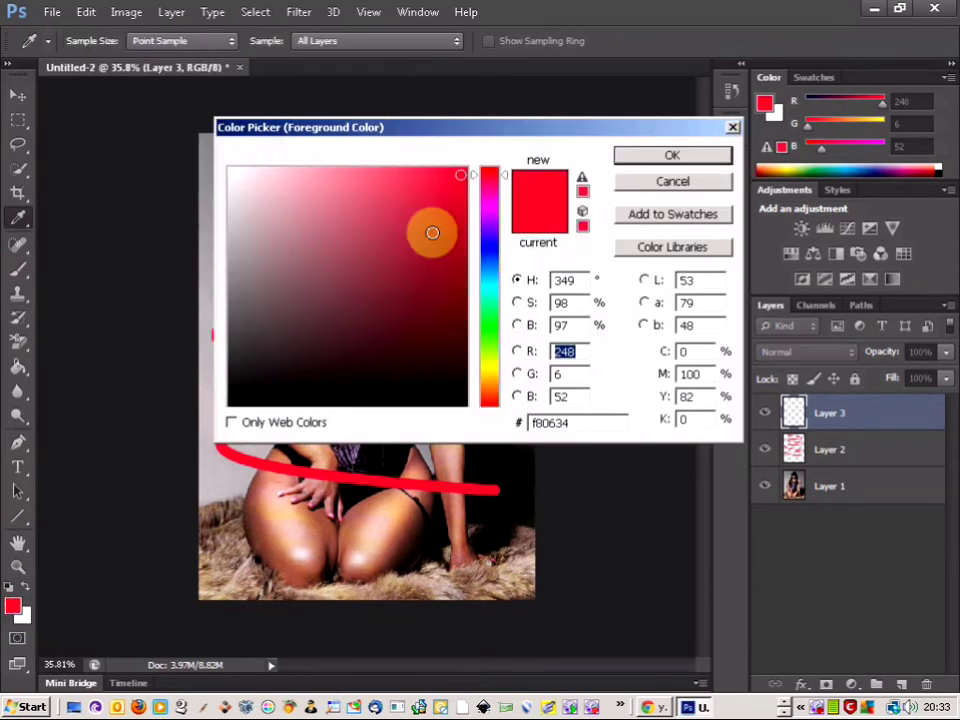
left_click_drag(492, 186, 493, 193)
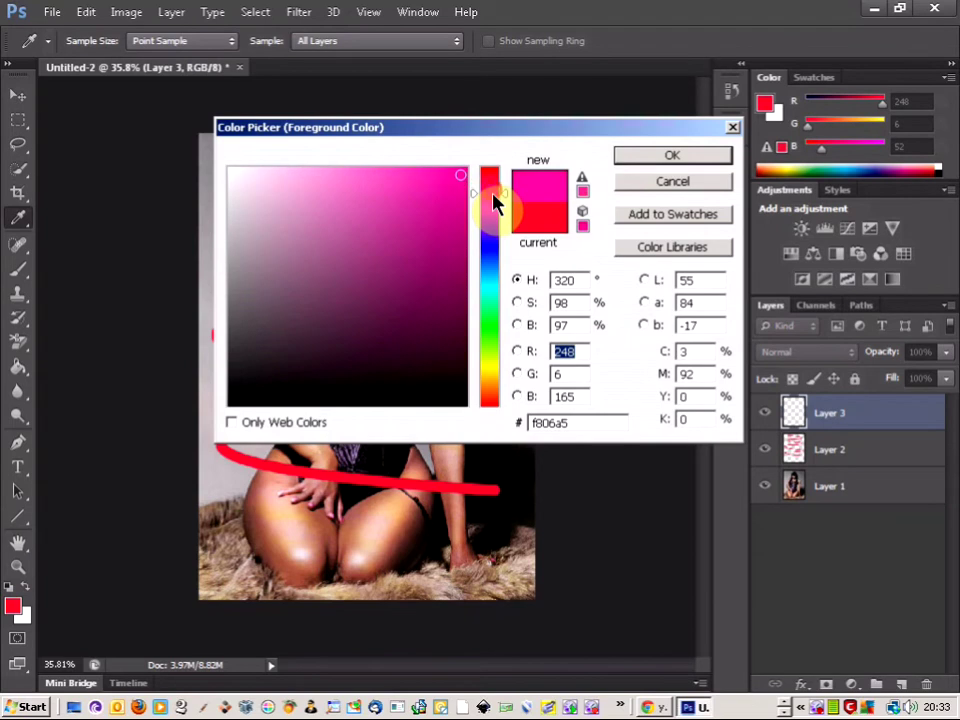
left_click(465, 172)
left_click(632, 155)
mouse_move(253, 150)
left_mouse_down()
mouse_move(400, 164)
mouse_move(494, 194)
mouse_move(469, 208)
mouse_move(490, 193)
mouse_move(466, 170)
mouse_move(243, 152)
left_mouse_up()
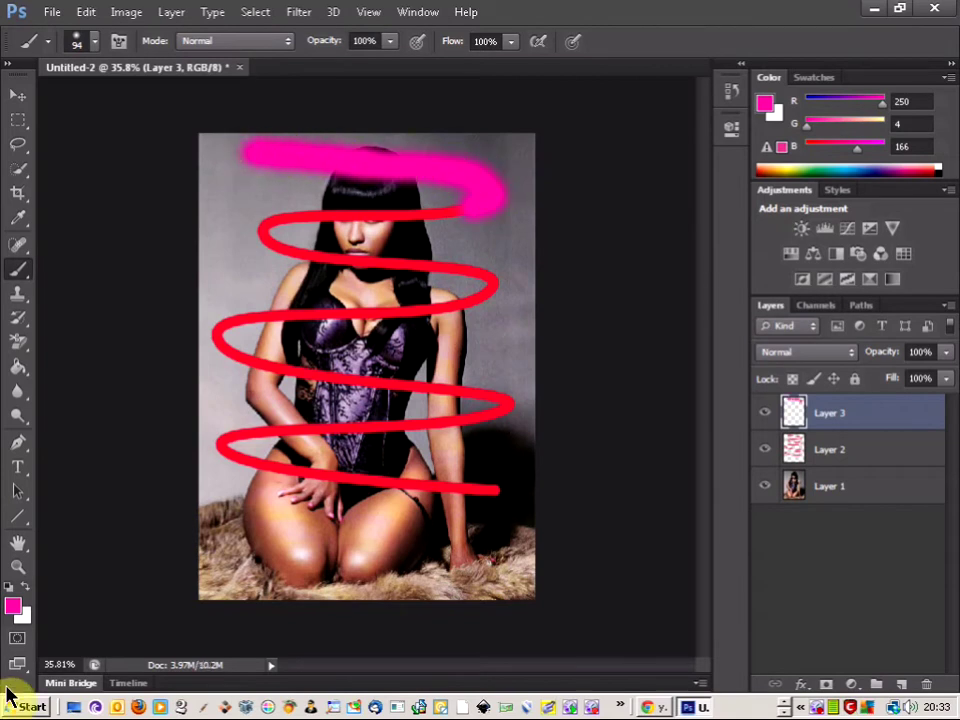
- Set the foreground colour to purple (RGB 160, 4, 250) and paint over the stretch of line directly below the pink one
left_click(12, 605)
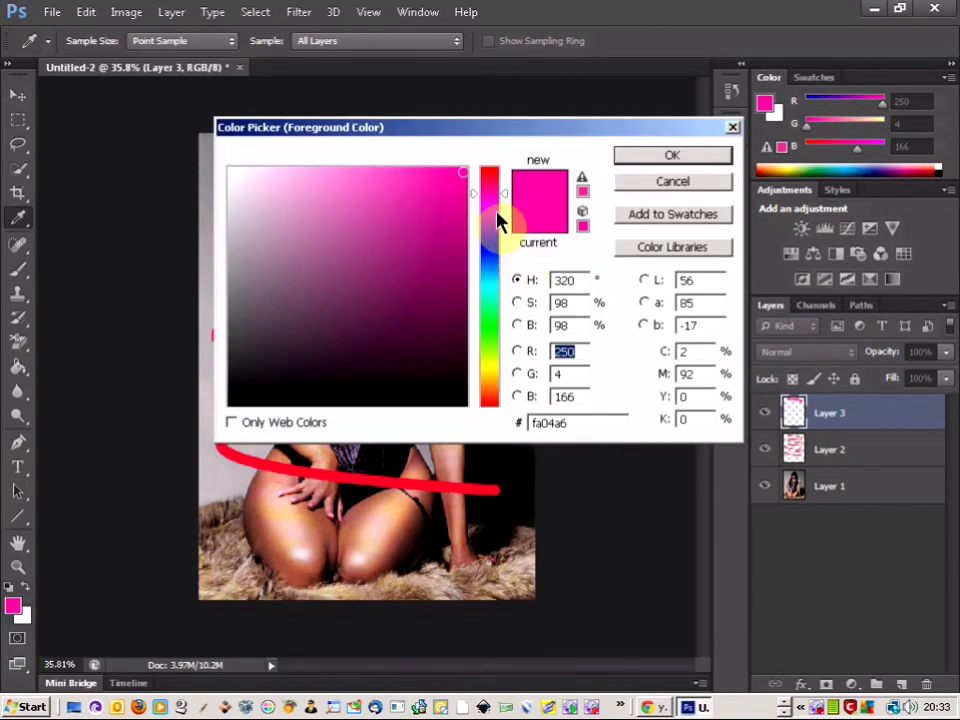
type("160")
left_click(616, 160)
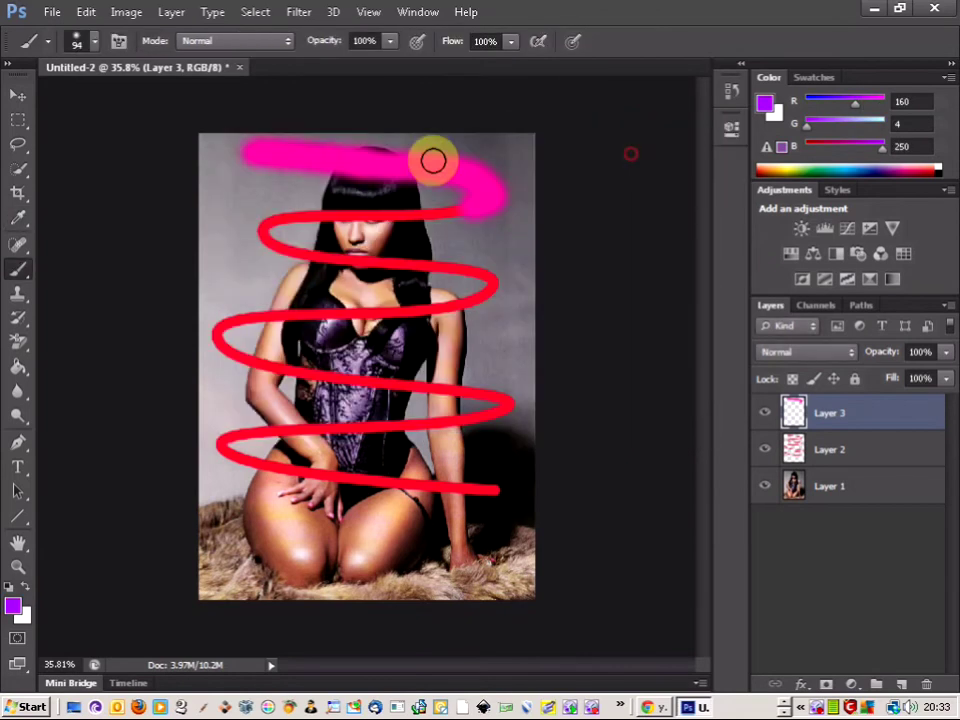
mouse_move(444, 206)
left_mouse_down()
mouse_move(461, 204)
mouse_move(403, 208)
mouse_move(465, 215)
mouse_move(396, 208)
mouse_move(265, 220)
left_mouse_up()
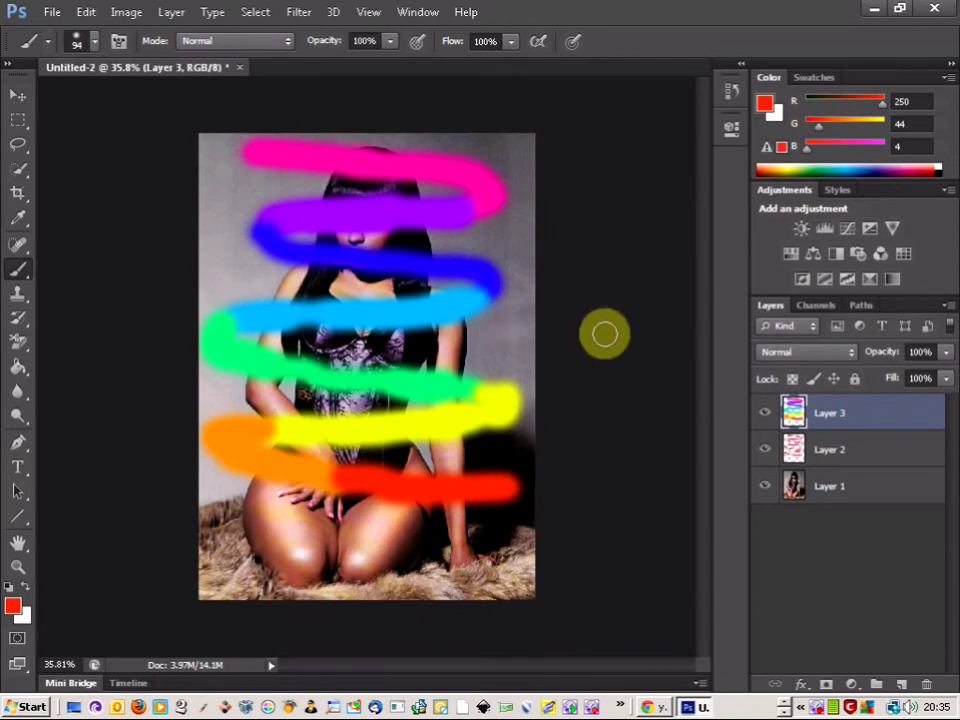
- Clip the multicoloured Layer 3 to the stroked line on Layer 2 with a clipping mask
right_click(887, 418)
left_click(683, 318)
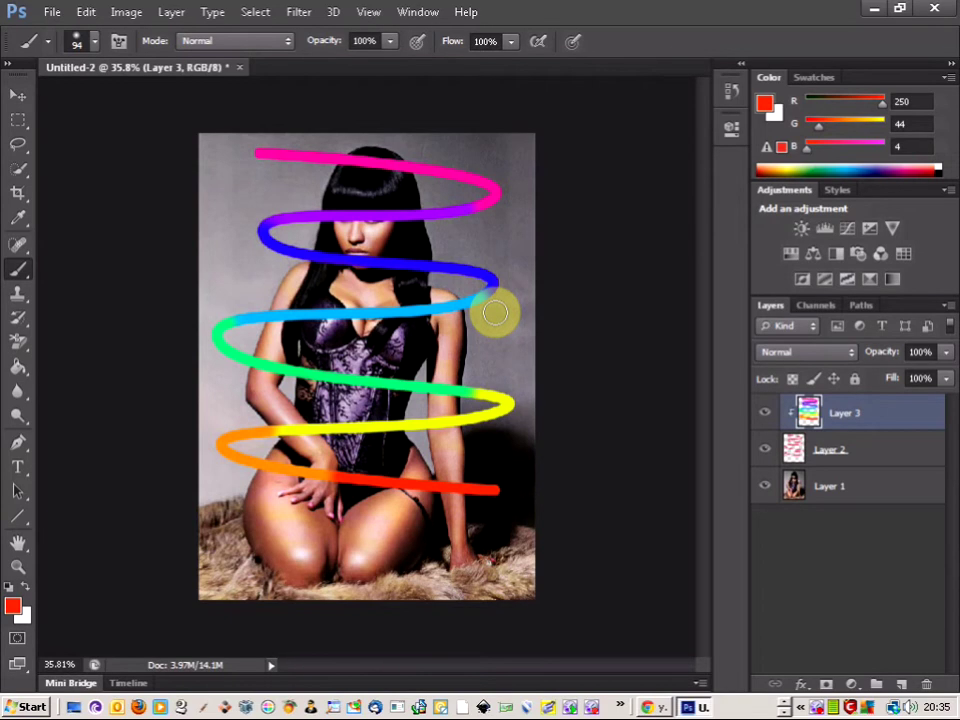
- Add an Outer Glow to Layer 2 with Normal blend mode, white colour and 100% opacity
left_click(880, 451)
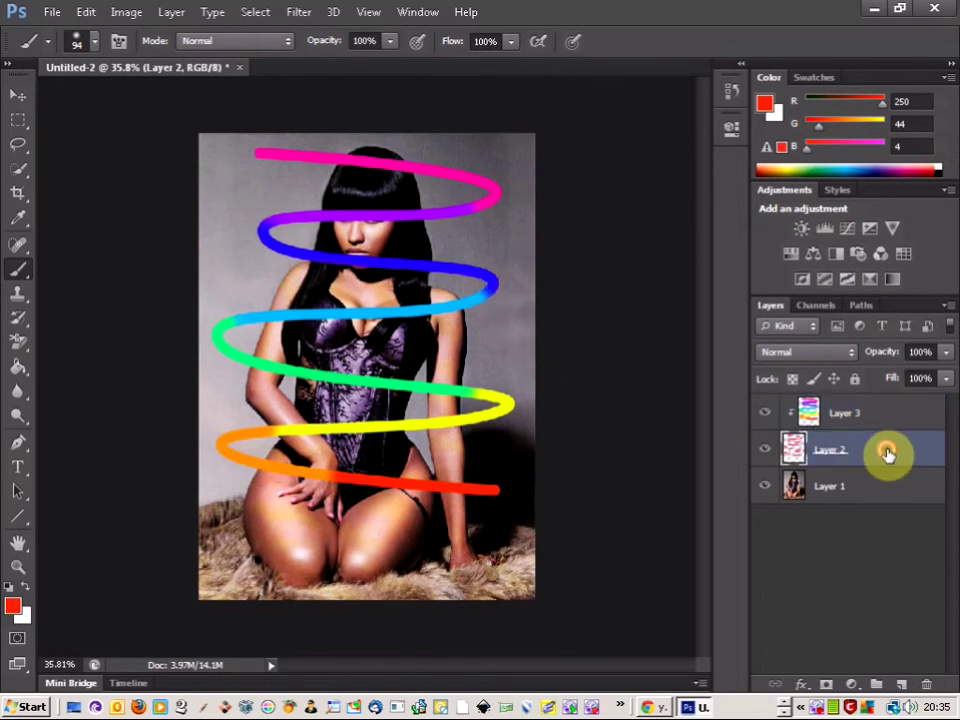
double_click(887, 452)
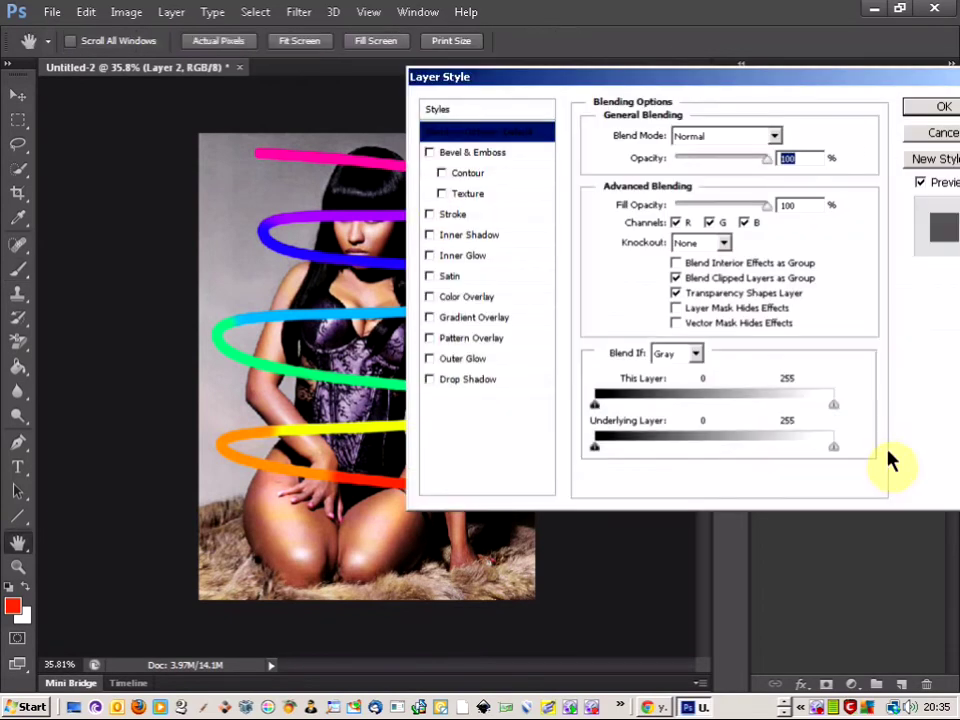
left_click(461, 364)
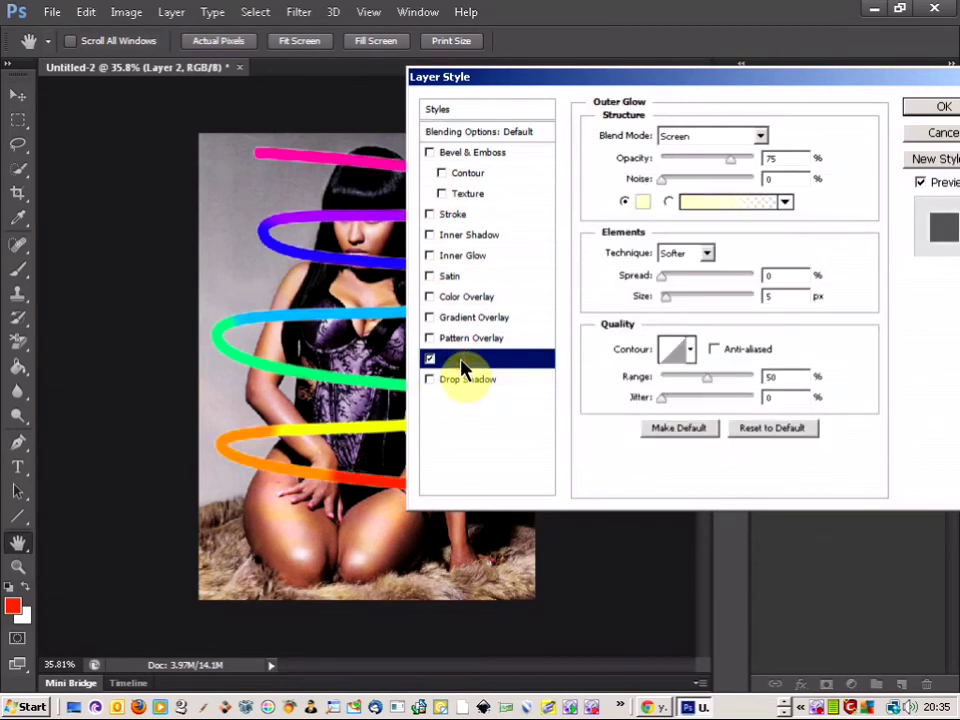
left_click(730, 140)
left_click(718, 154)
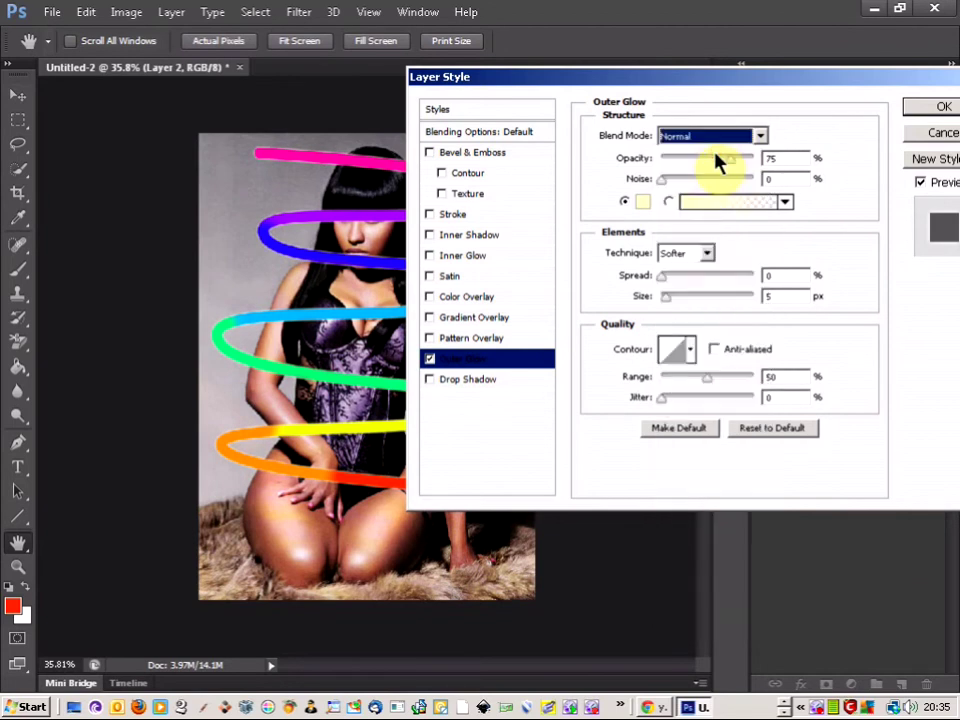
left_click(643, 203)
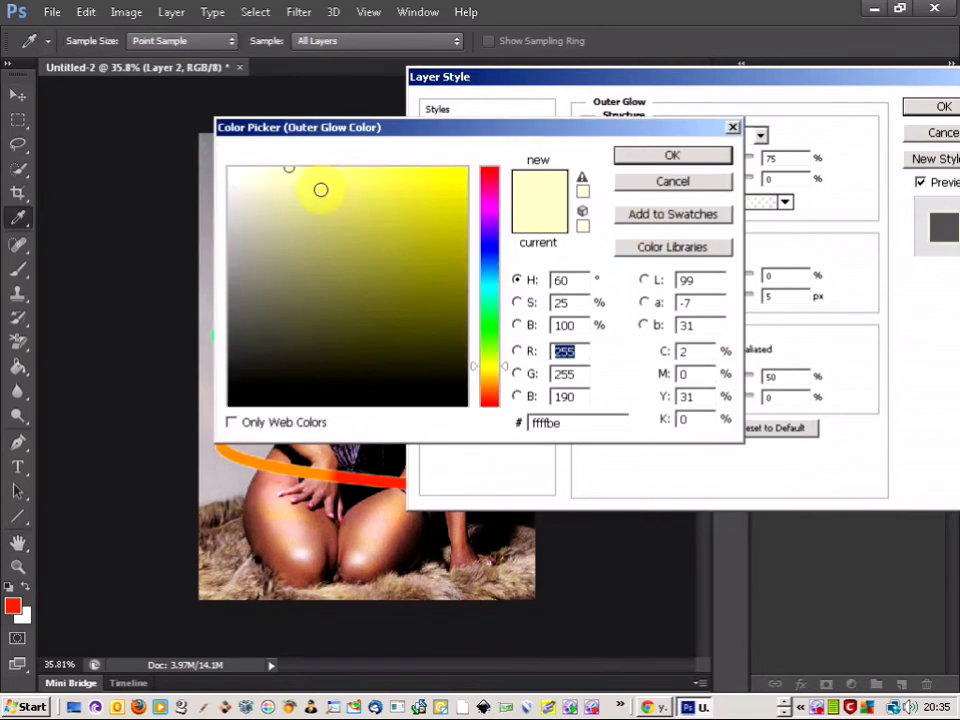
left_click(229, 172)
left_click(670, 157)
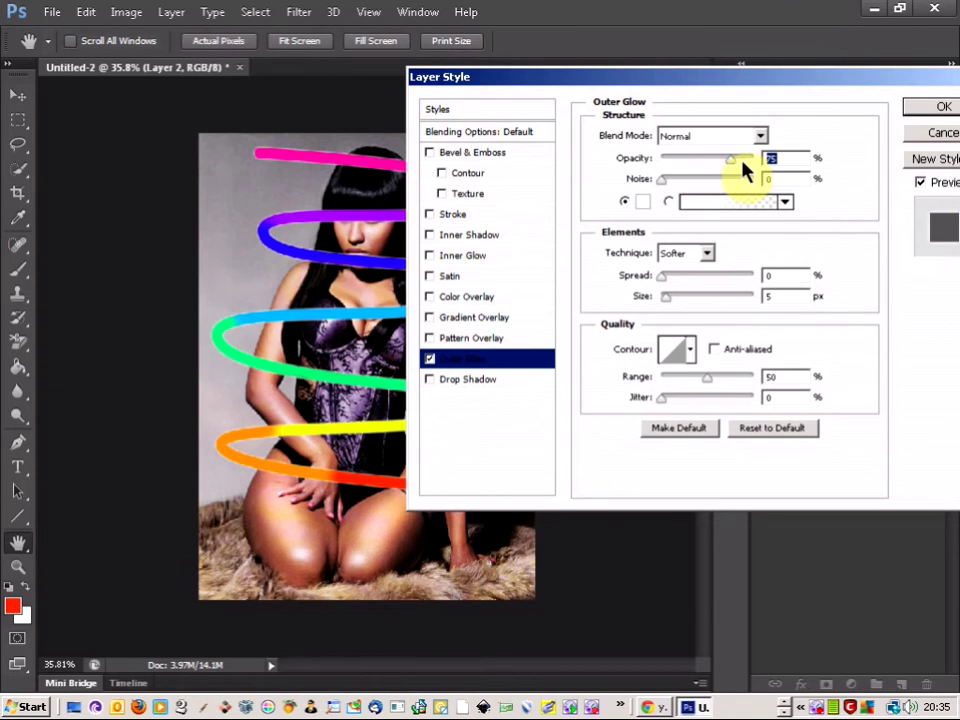
left_click_drag(733, 158, 751, 160)
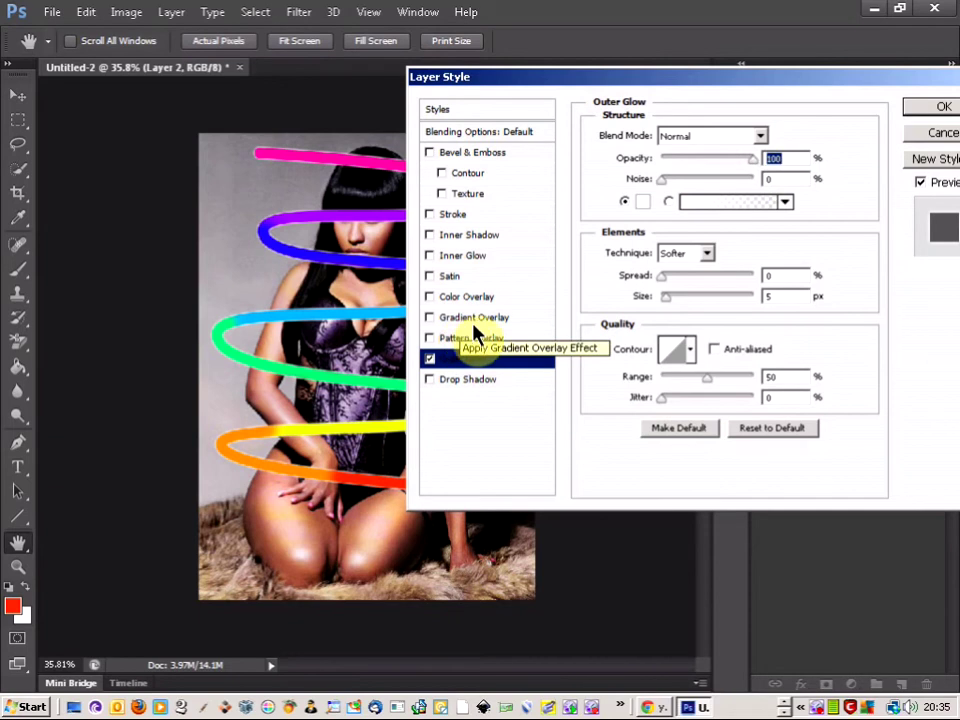
- Add a 1 px near-white Stroke (RGB 251, 250, 250) to Layer 2 and apply the layer styles
left_click(464, 218)
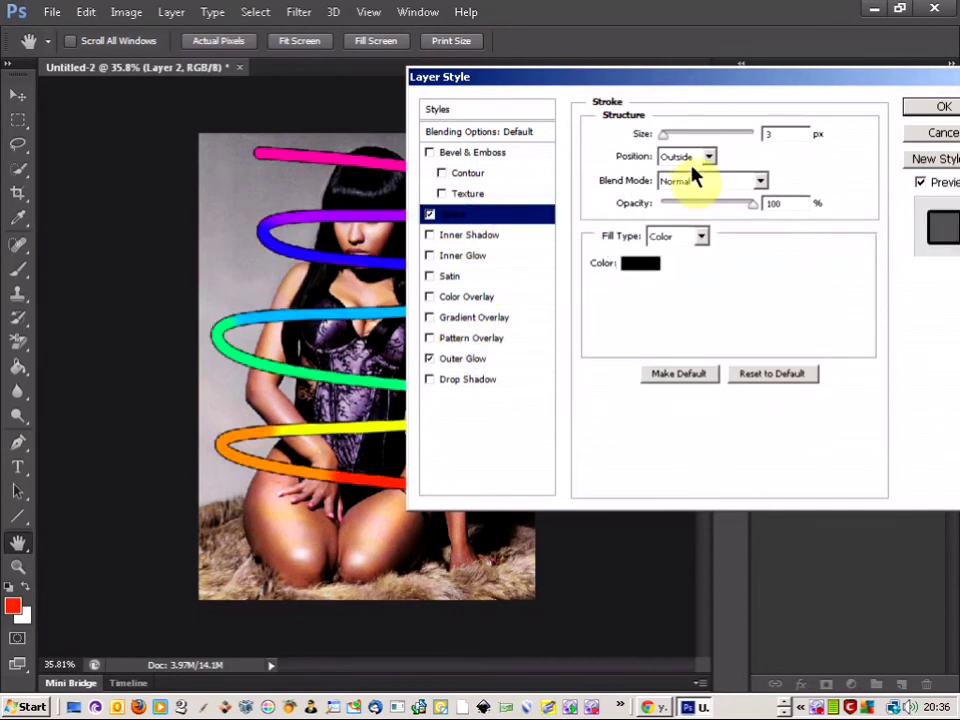
left_click(664, 136)
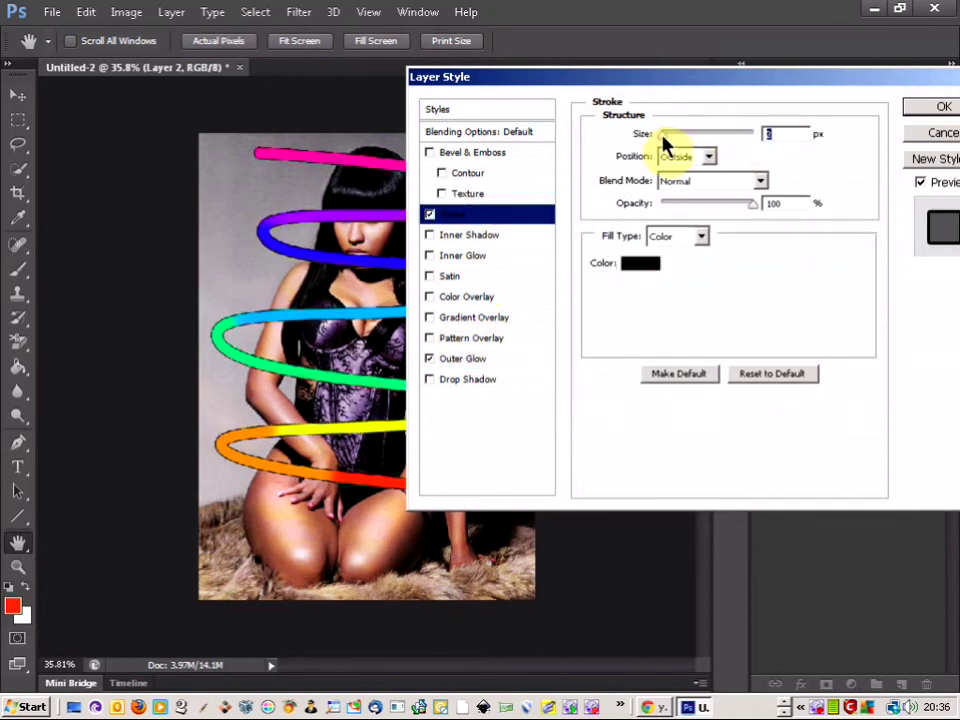
left_click(640, 264)
left_click(231, 170)
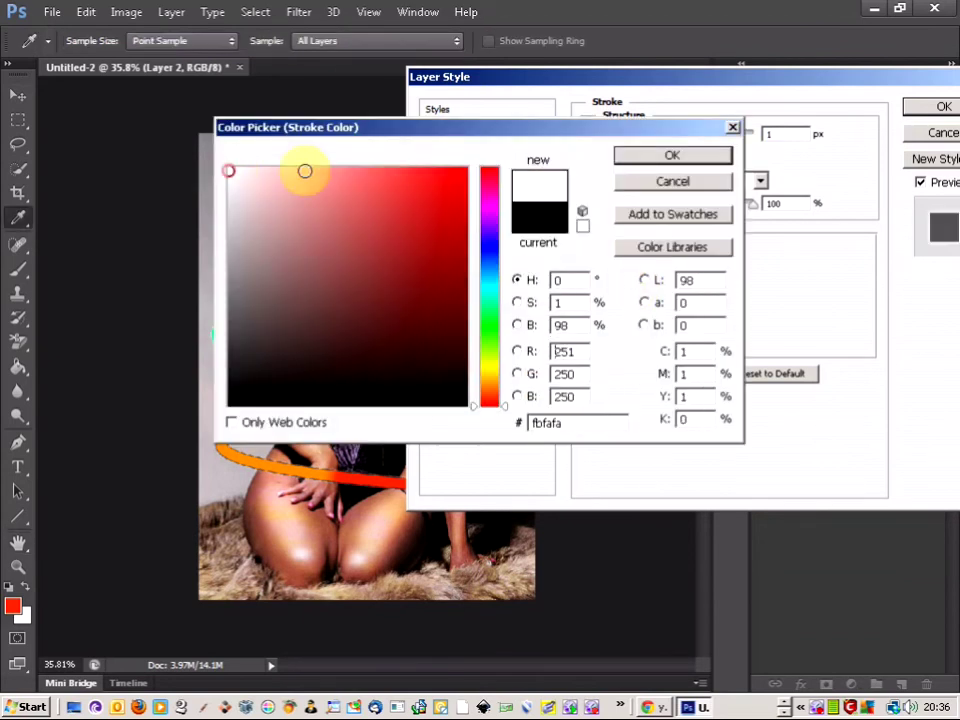
left_click(668, 158)
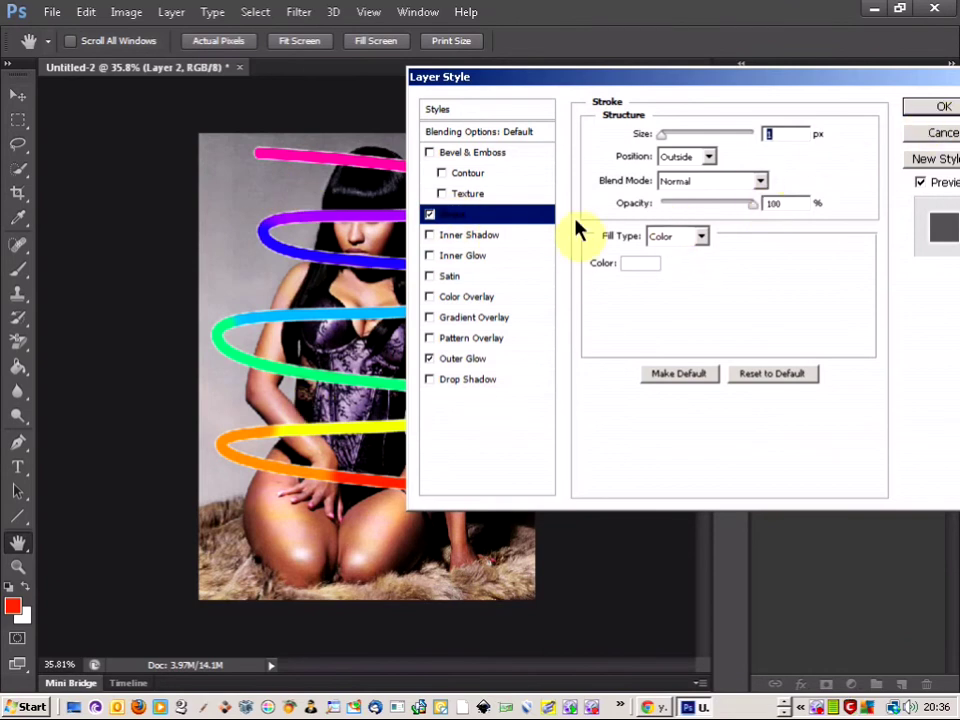
left_click(930, 110)
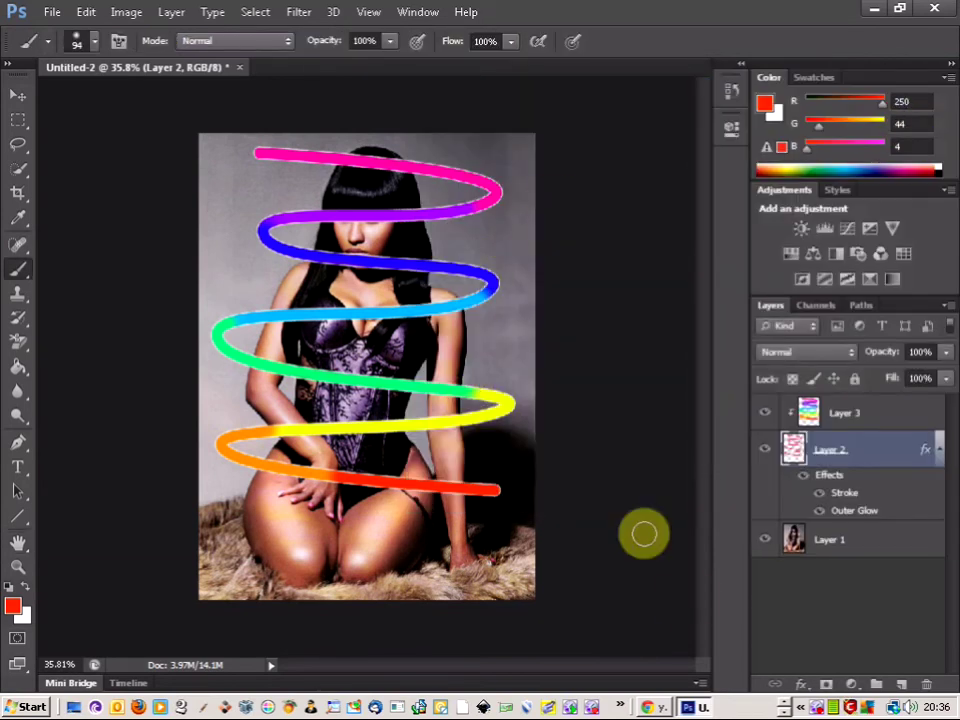
- Add a layer mask to Layer 2 and paint black on it where the pink line crosses the top of the head
left_click(826, 686)
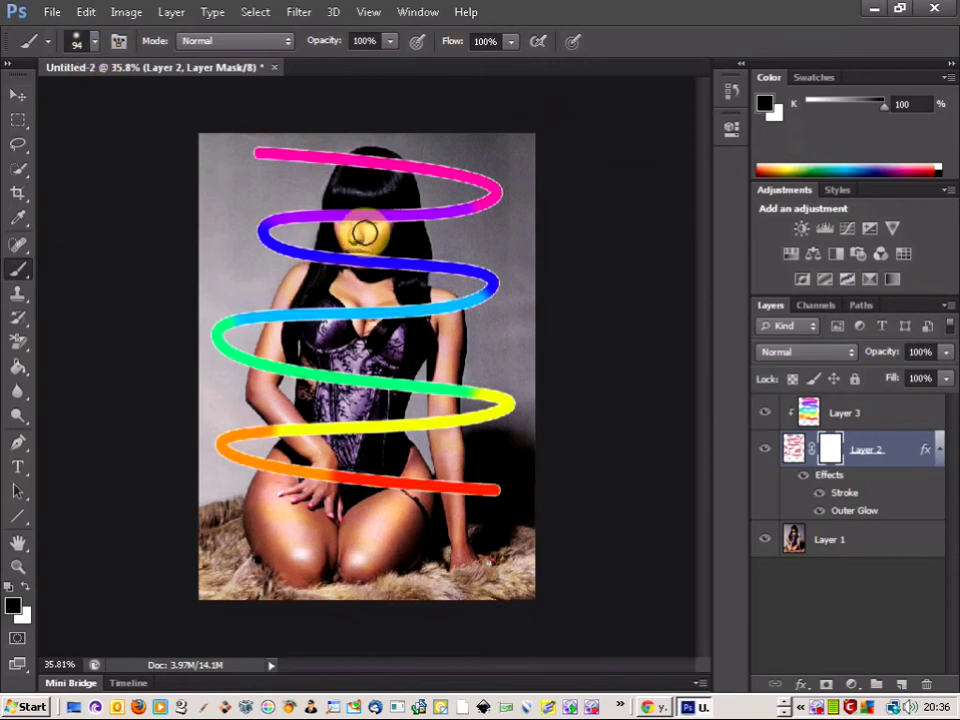
mouse_move(364, 232)
left_mouse_down()
mouse_move(354, 189)
mouse_move(366, 166)
left_mouse_up()
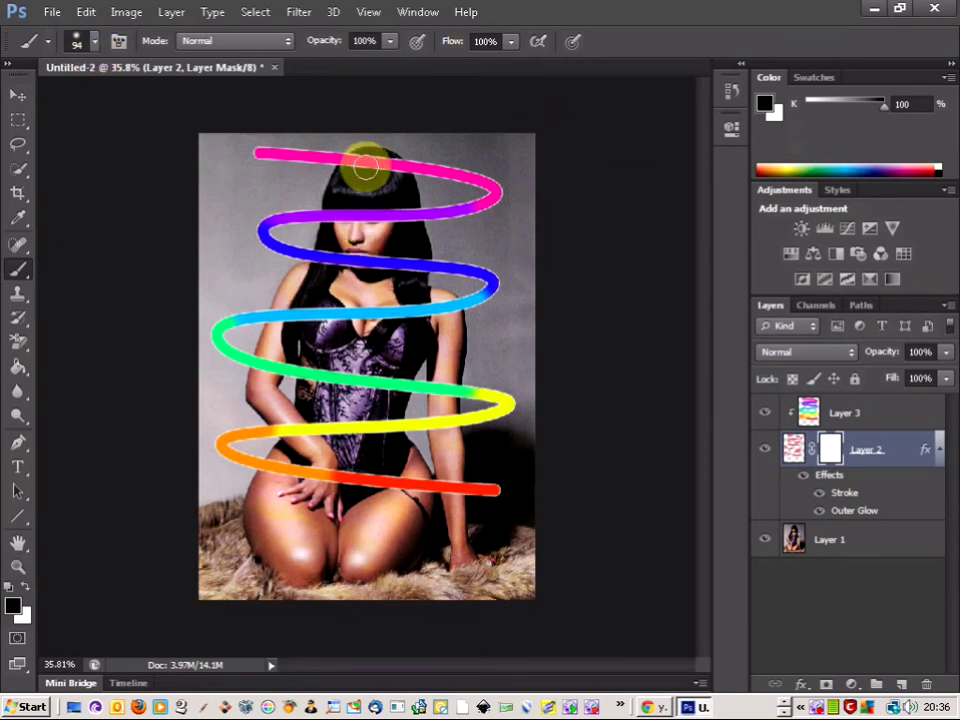
scroll(366, 166, "up", 5)
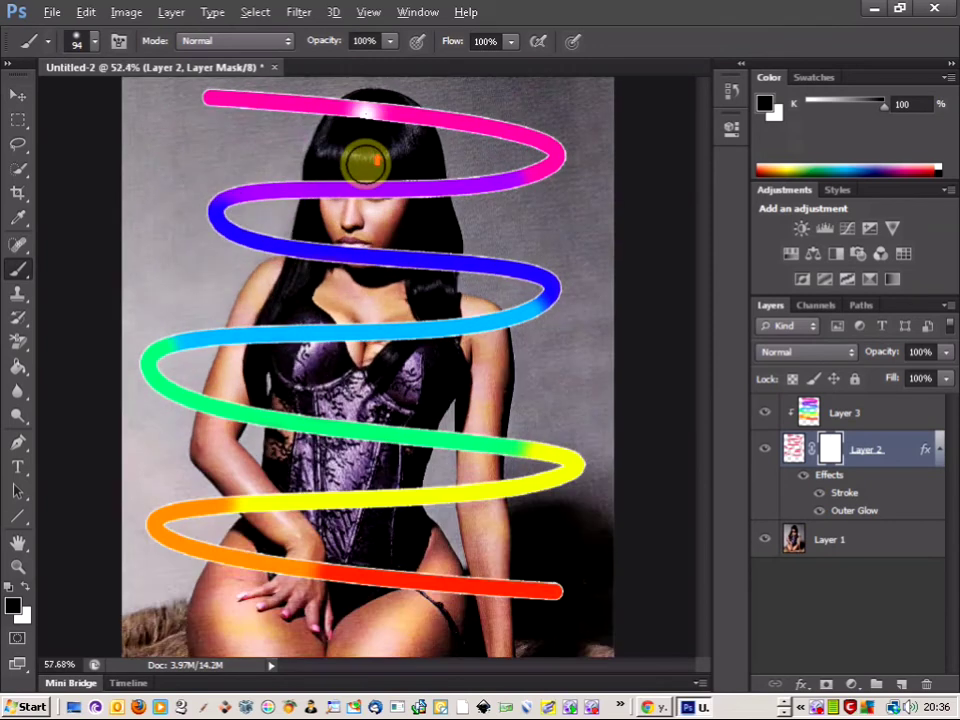
scroll(374, 164, "up", 2)
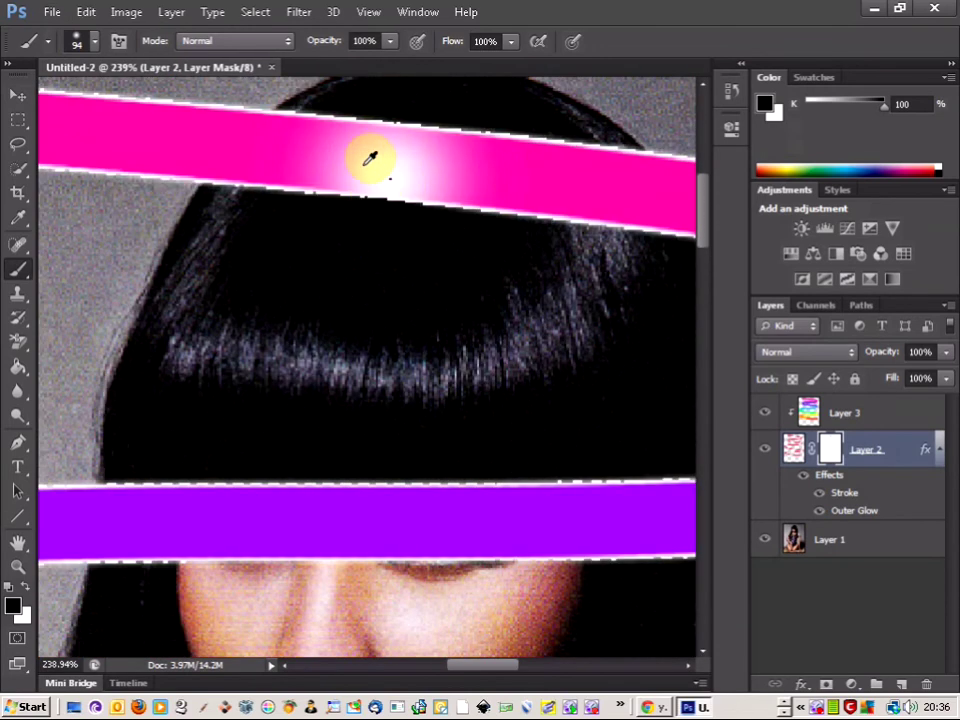
mouse_move(405, 186)
left_mouse_down()
mouse_move(395, 178)
mouse_move(420, 184)
left_mouse_up()
- Switch to a hard round 94 px brush with 100% hardness and mask out the pink line across the woman's hair
left_click(95, 43)
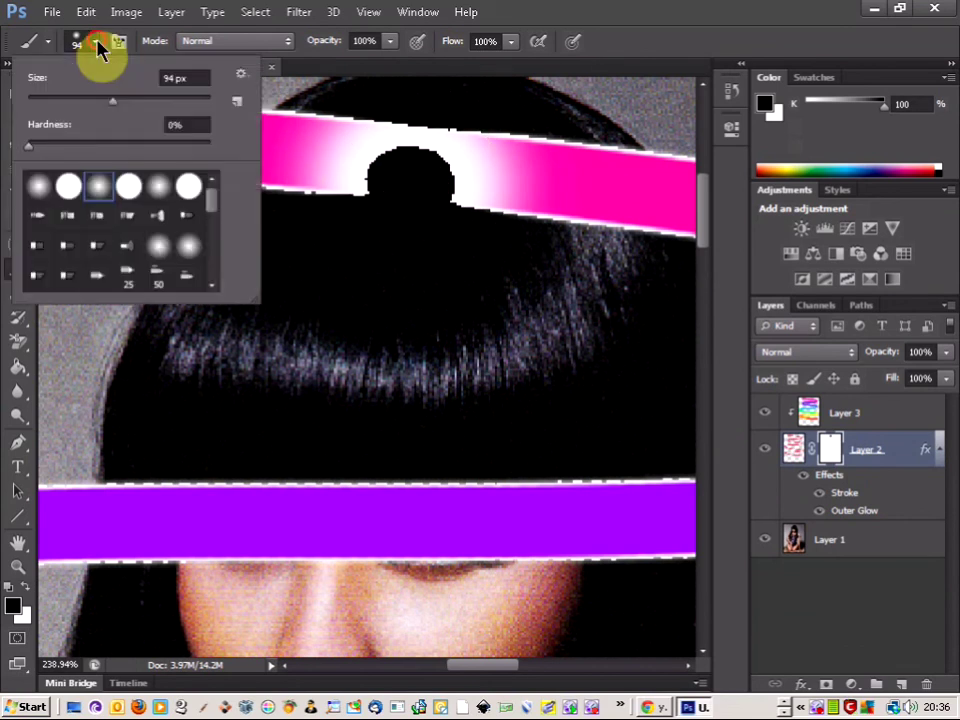
left_click(80, 186)
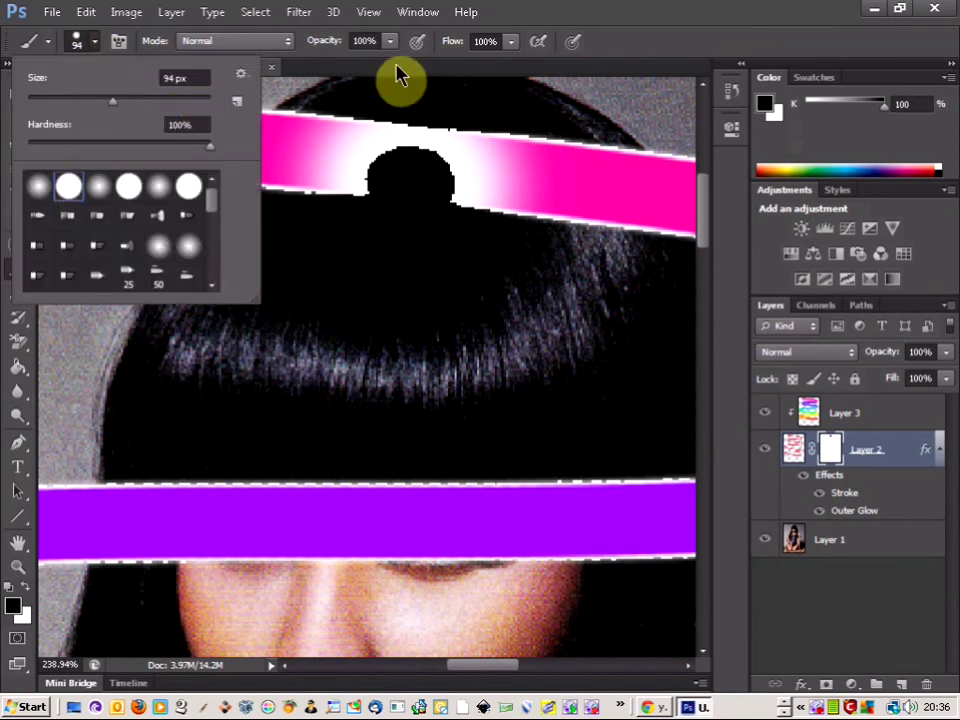
left_click(662, 47)
mouse_move(394, 206)
left_mouse_down()
mouse_move(320, 206)
mouse_move(296, 229)
mouse_move(330, 195)
left_mouse_up()
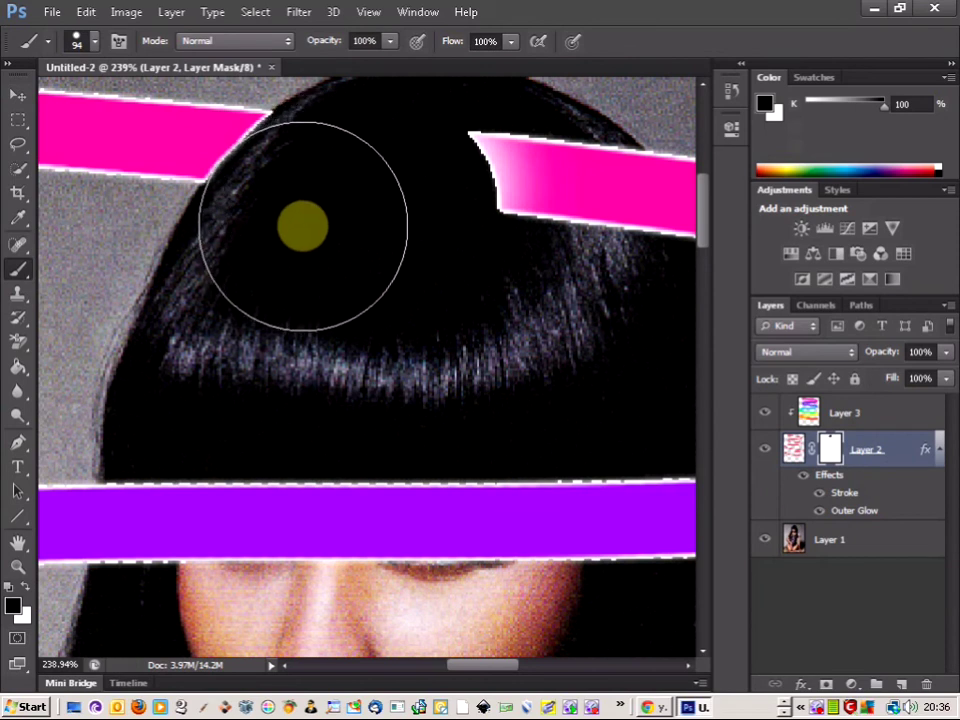
left_click(287, 238)
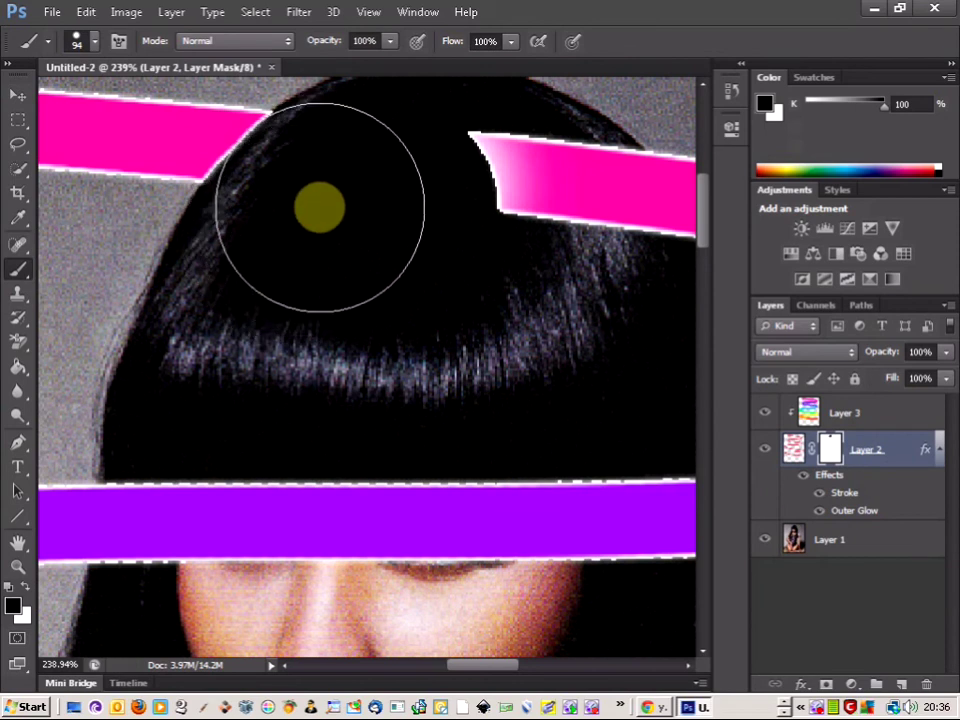
left_click(324, 202)
mouse_move(324, 202)
left_mouse_down()
mouse_move(413, 203)
mouse_move(588, 226)
left_mouse_up()
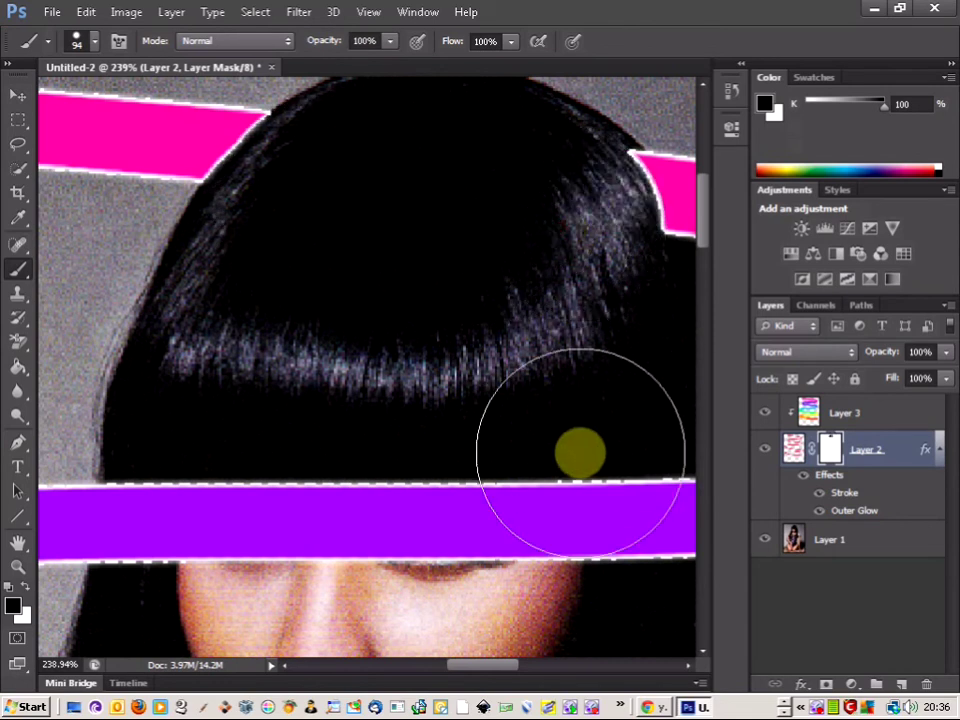
- Lower Layer 2's opacity to 44% and mask the remaining pink line precisely along the right edge of the hair
left_click_drag(497, 677, 518, 677)
left_click(398, 224)
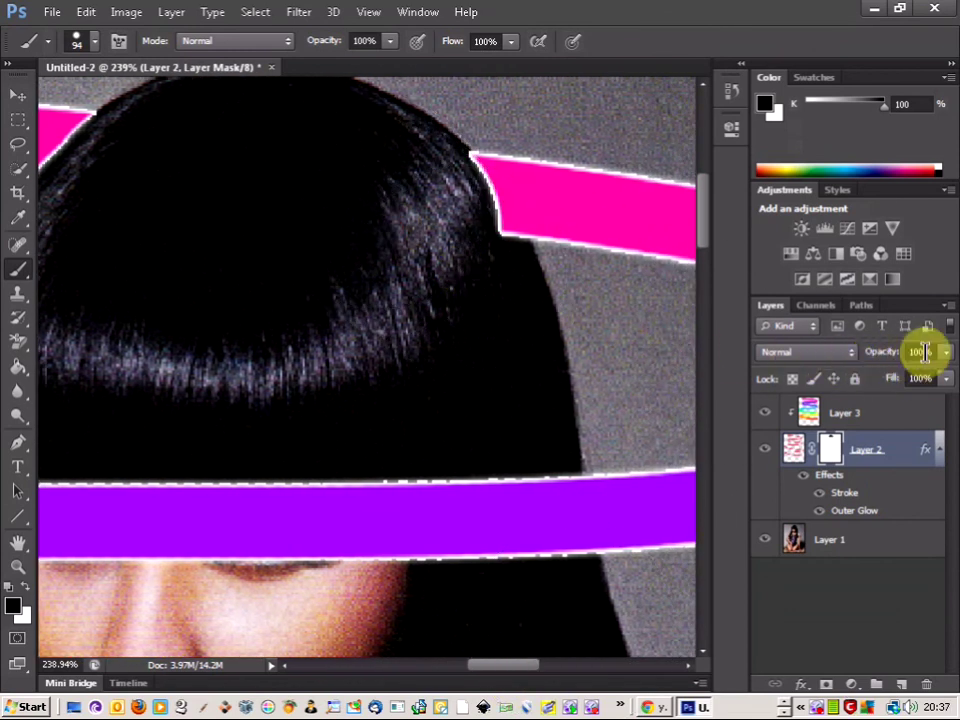
left_click_drag(945, 352, 895, 382)
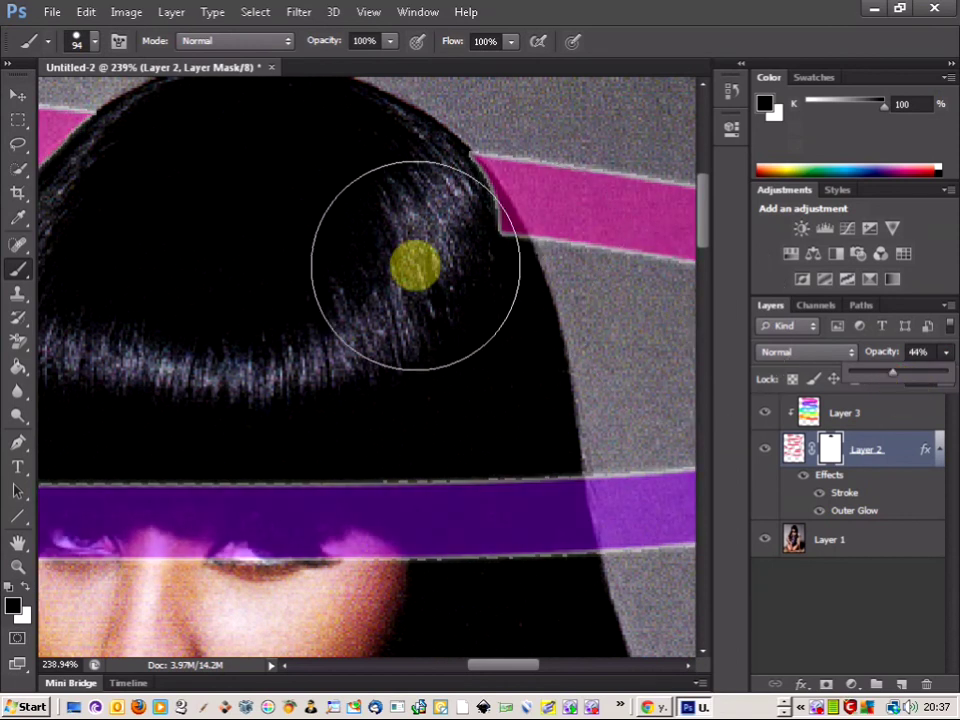
left_click(417, 265)
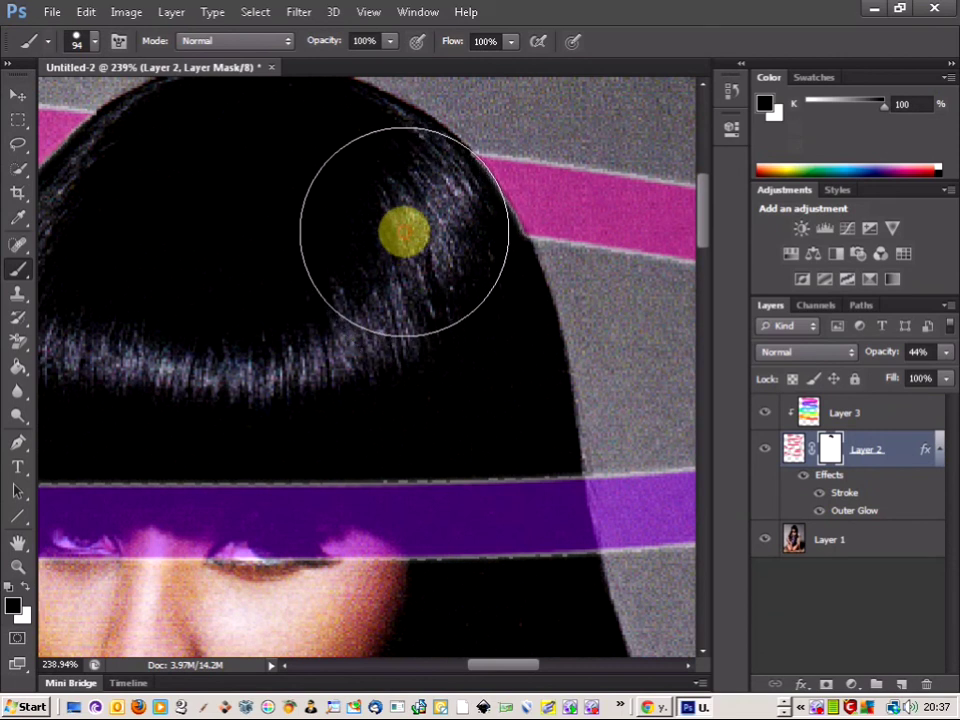
left_click_drag(405, 233, 420, 260)
left_click(428, 270)
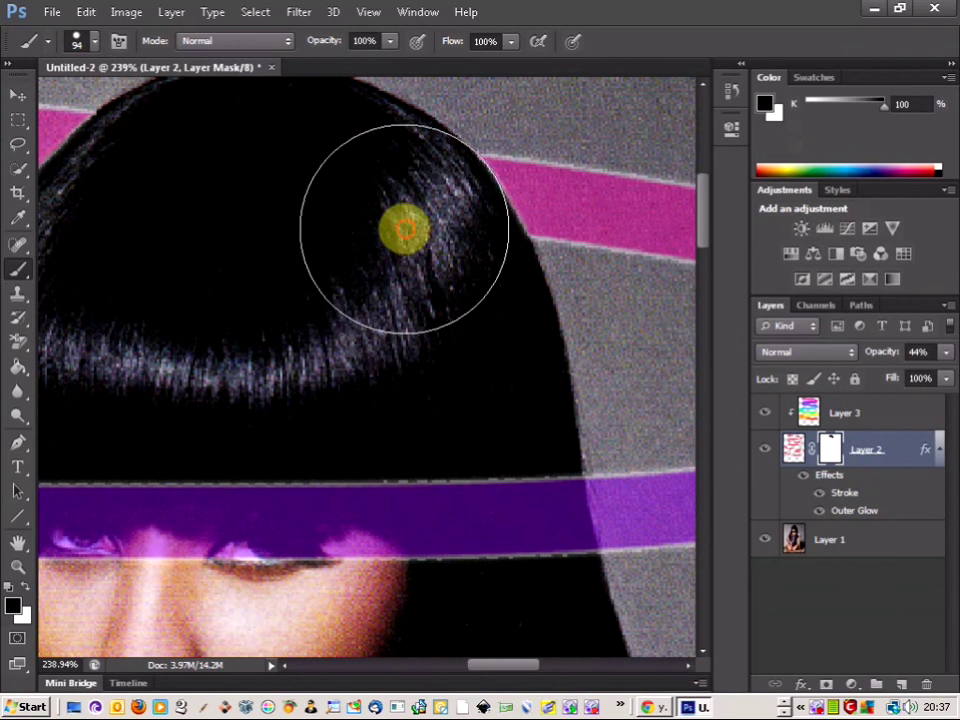
- Set Layer 2's opacity to 73% and its fill to 71%, and switch to the Move tool
scroll(340, 263, "down", 1)
scroll(340, 263, "down", 6)
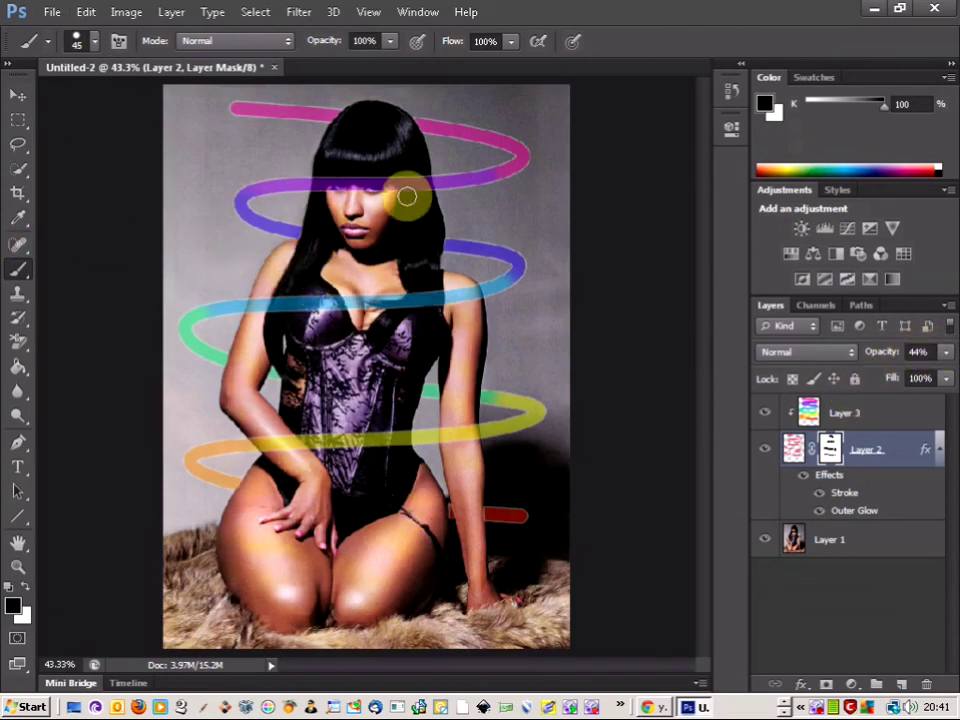
left_click(946, 353)
left_click_drag(901, 378, 930, 380)
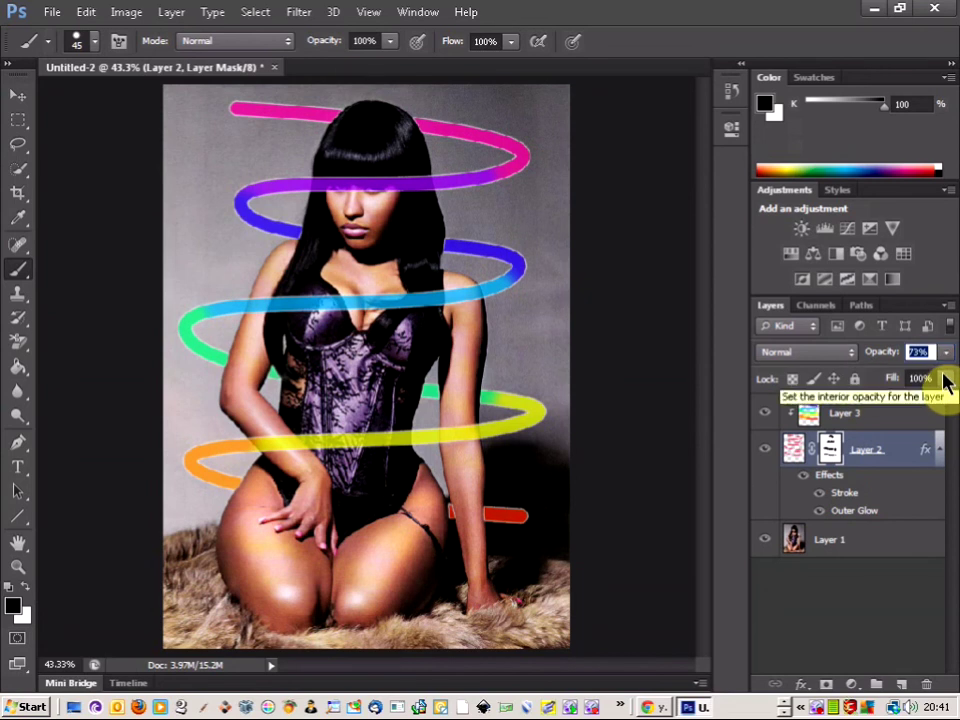
left_click(945, 378)
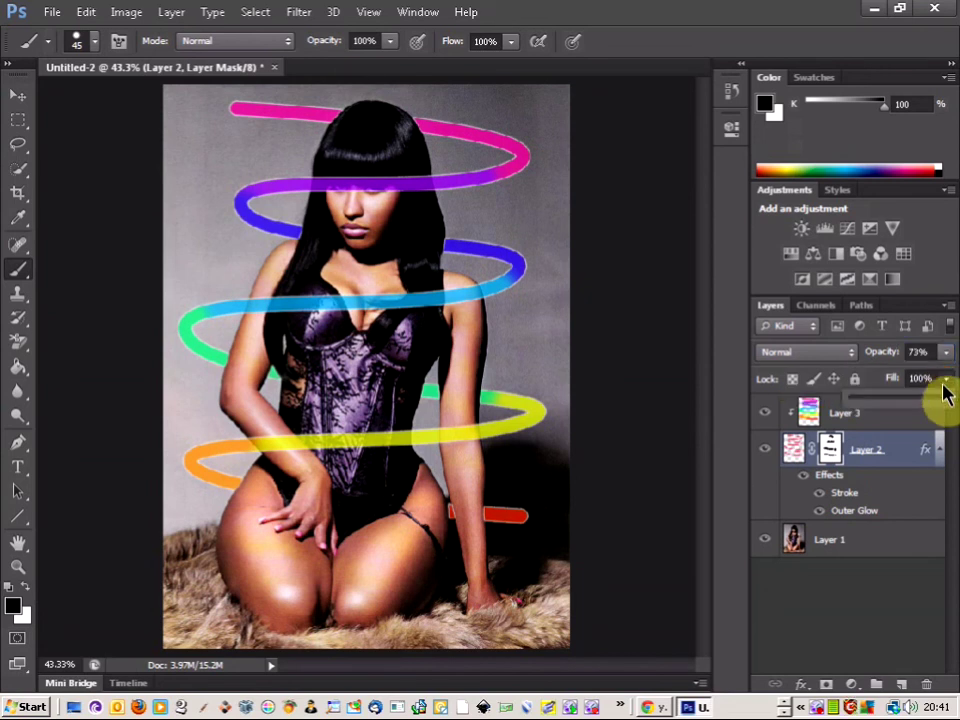
left_click_drag(932, 410, 926, 412)
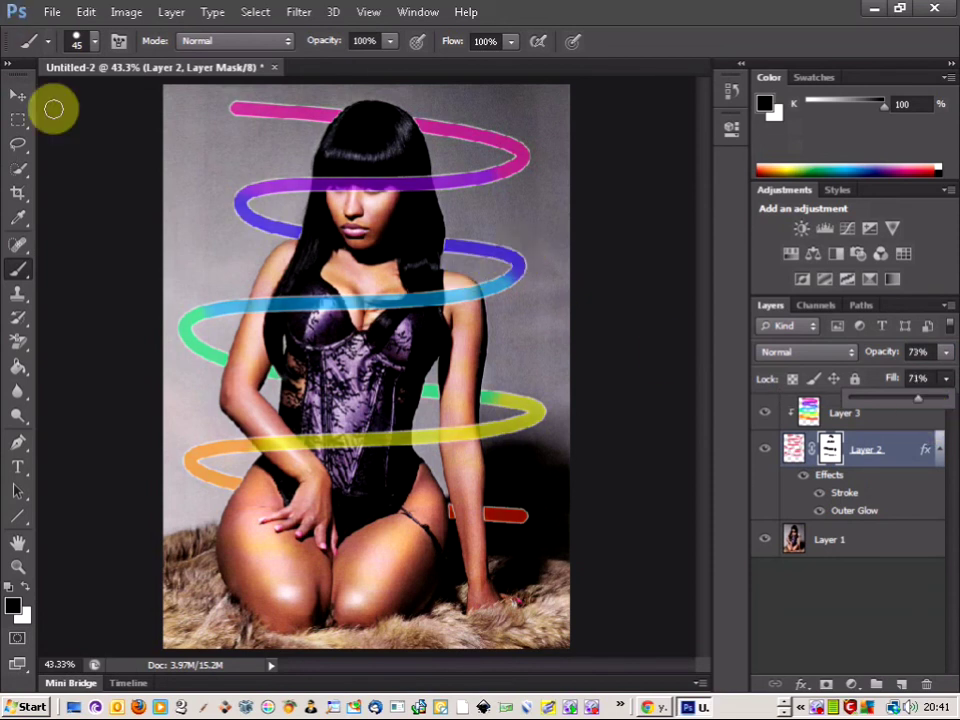
left_click(20, 96)
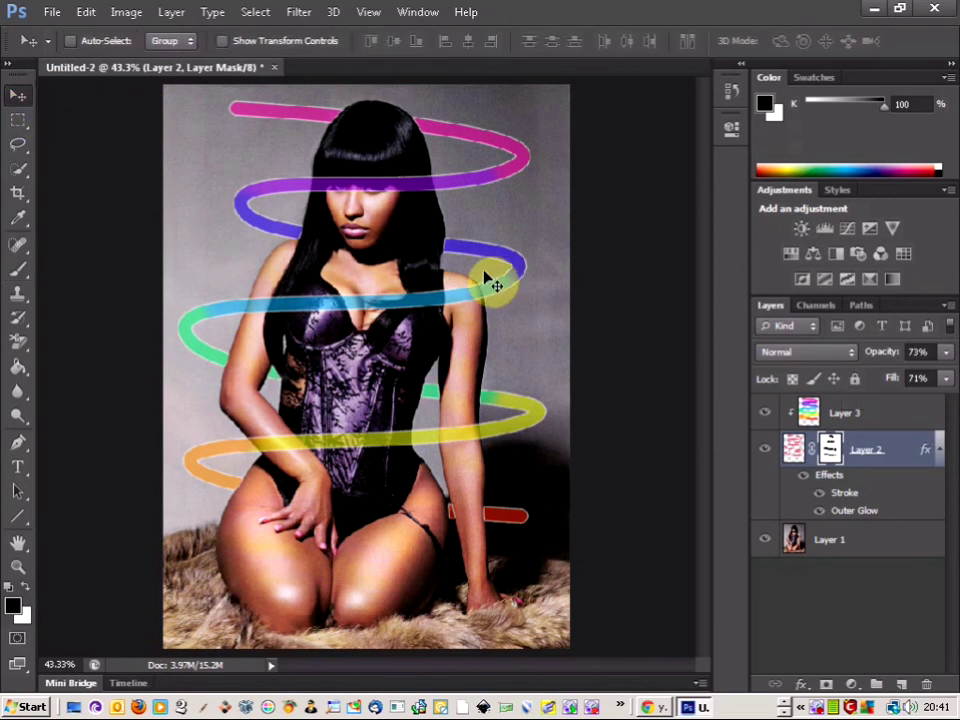
scroll(452, 274, "down", 1)
scroll(450, 270, "down", 2)
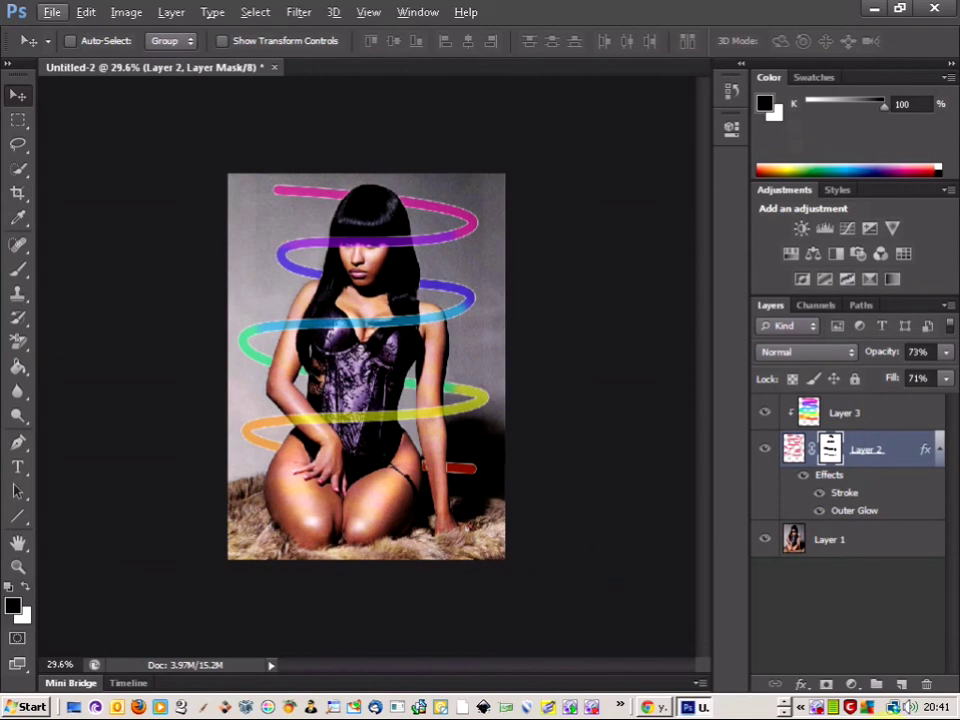
right_click(818, 707)
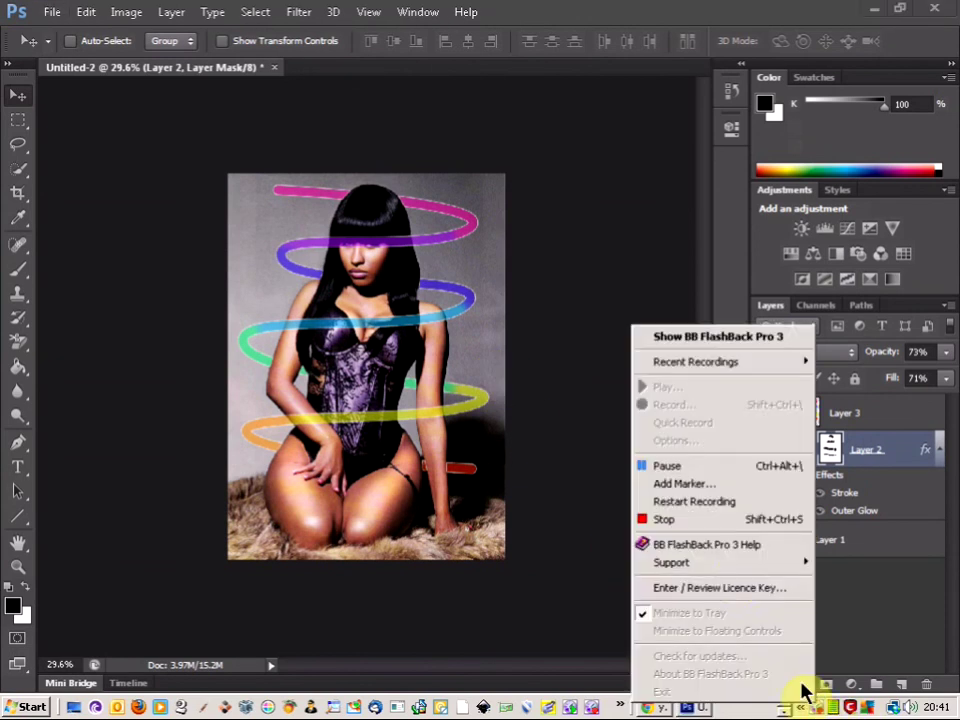